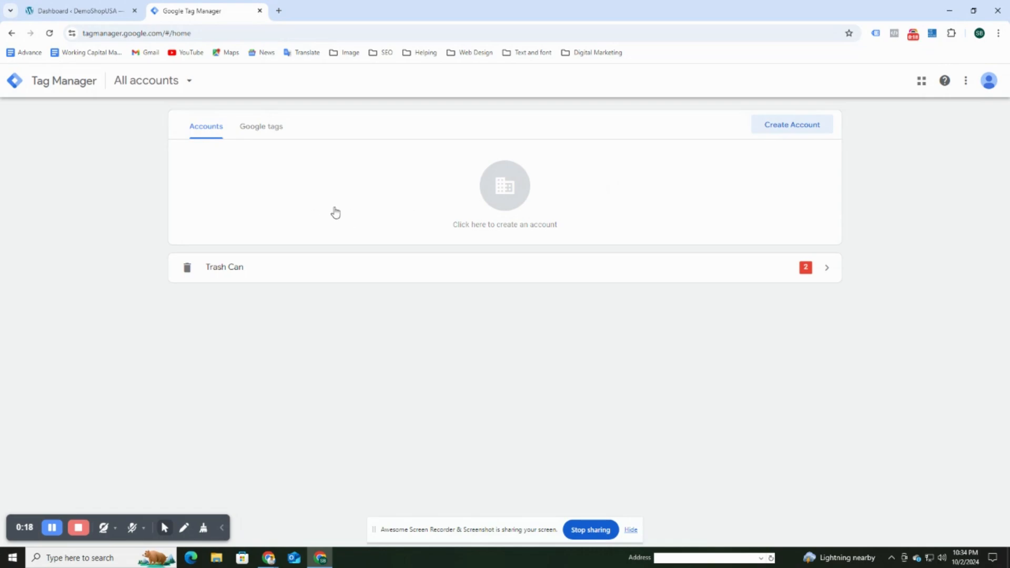
Start creating a new Tag Manager account from the home page.
left_click(782, 129)
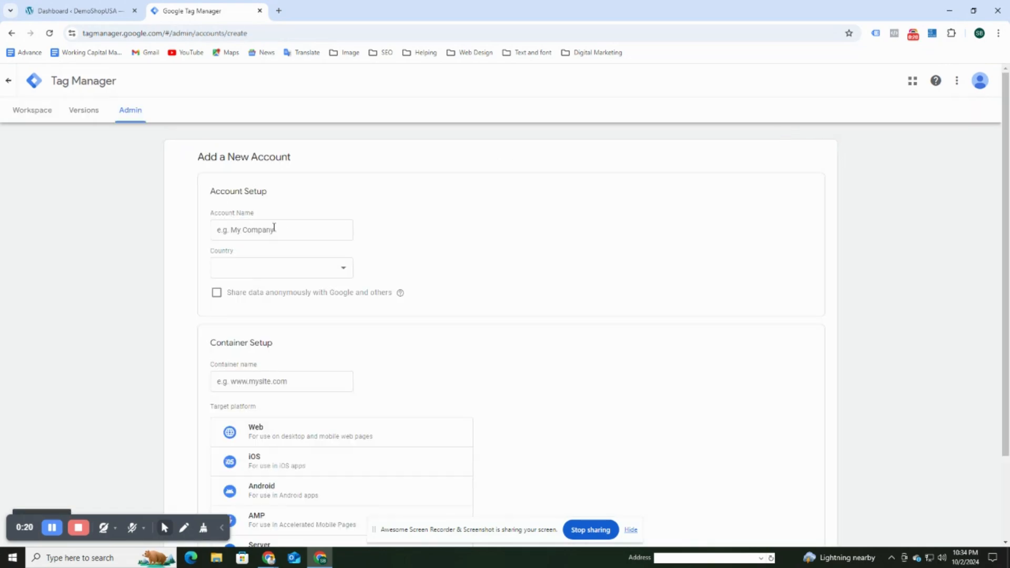
Name the account Demo Shop and turn on anonymous data sharing with Google.
left_click(255, 230)
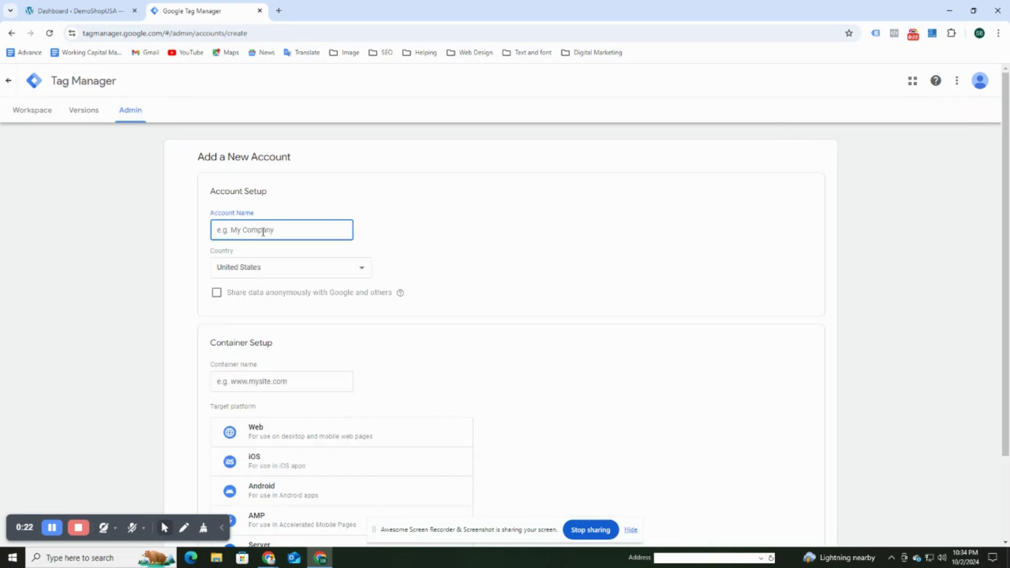
type("Demo Shop")
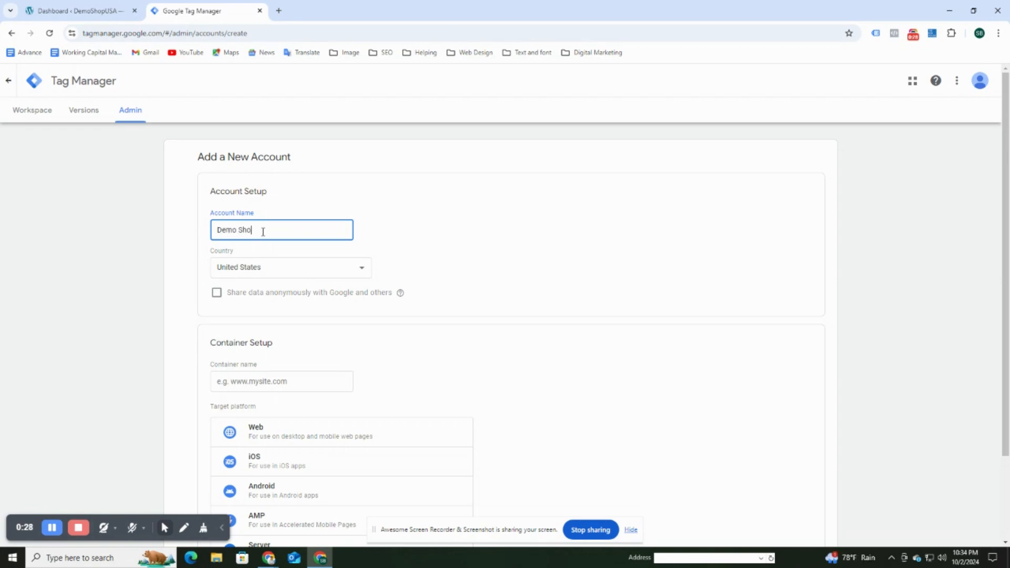
left_click(211, 293)
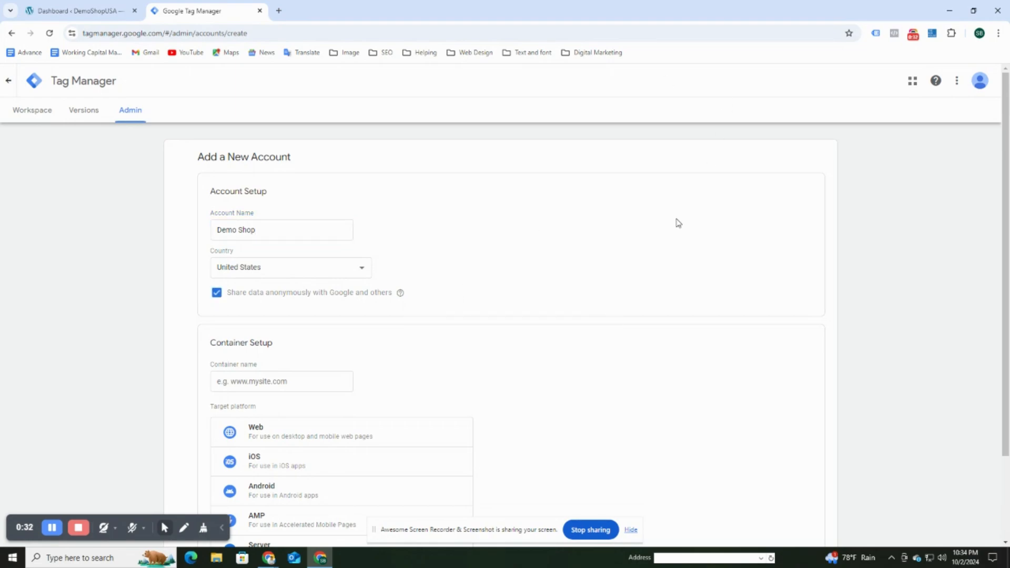
scroll(367, 315, "down", 1)
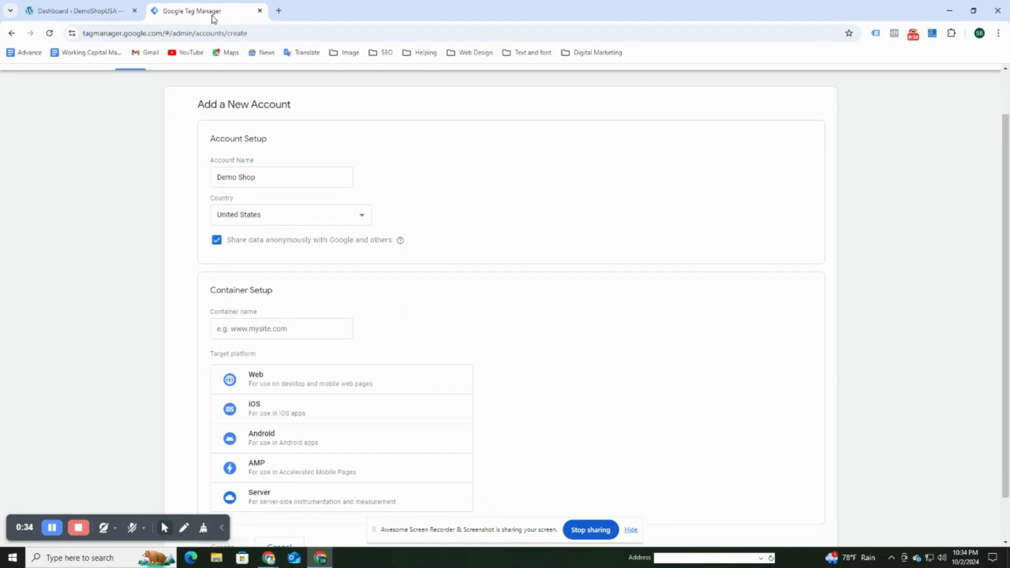
Name the container Demoshop (Wen).
left_click(243, 326)
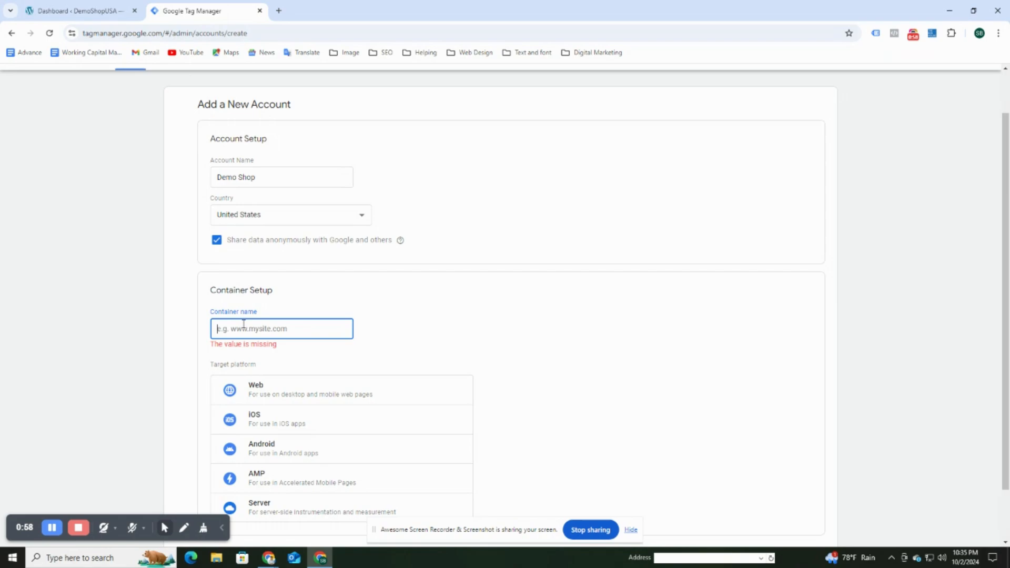
type("De")
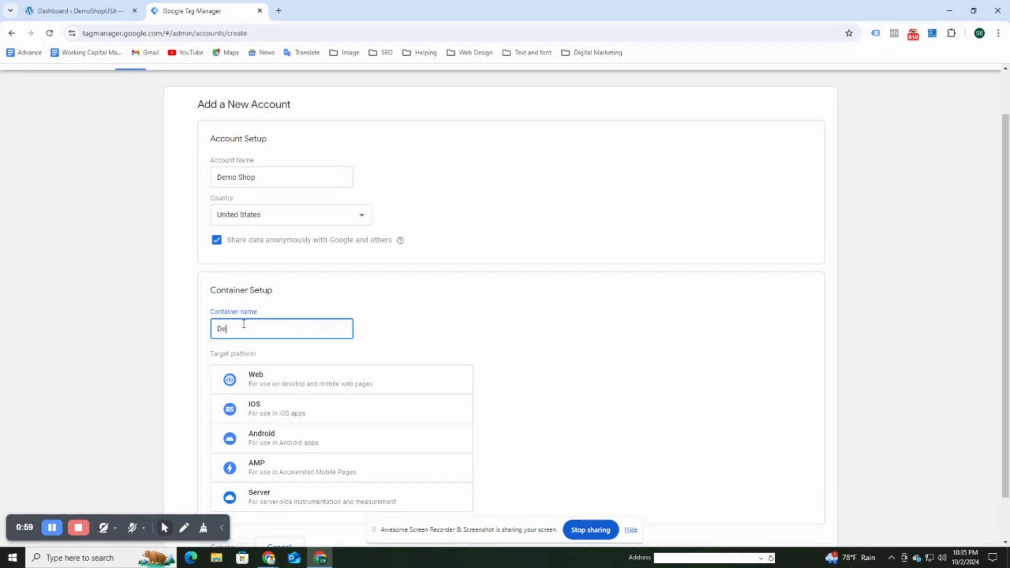
type("m")
type("n")
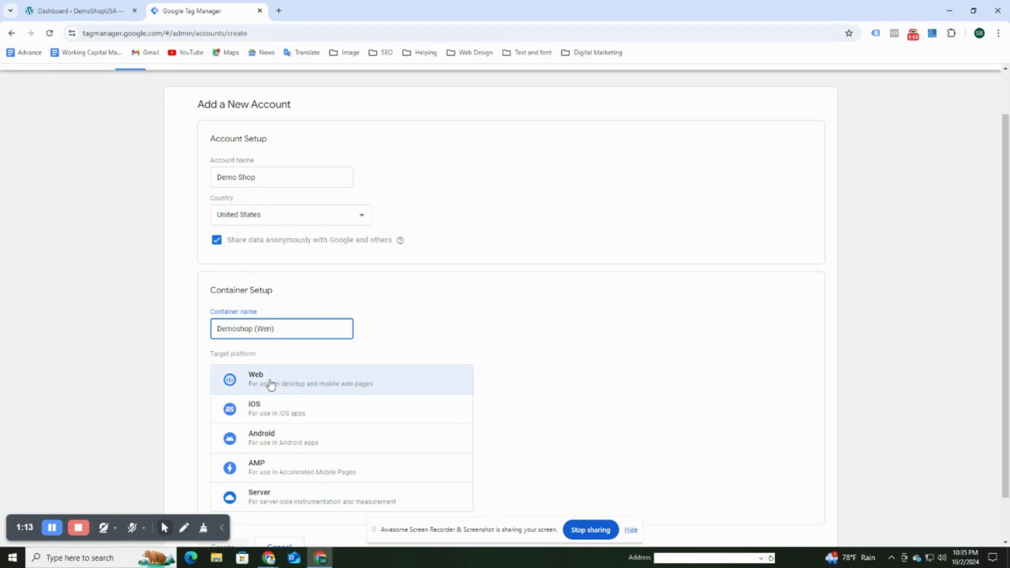
Set the account country to United States.
scroll(305, 372, "up", 1)
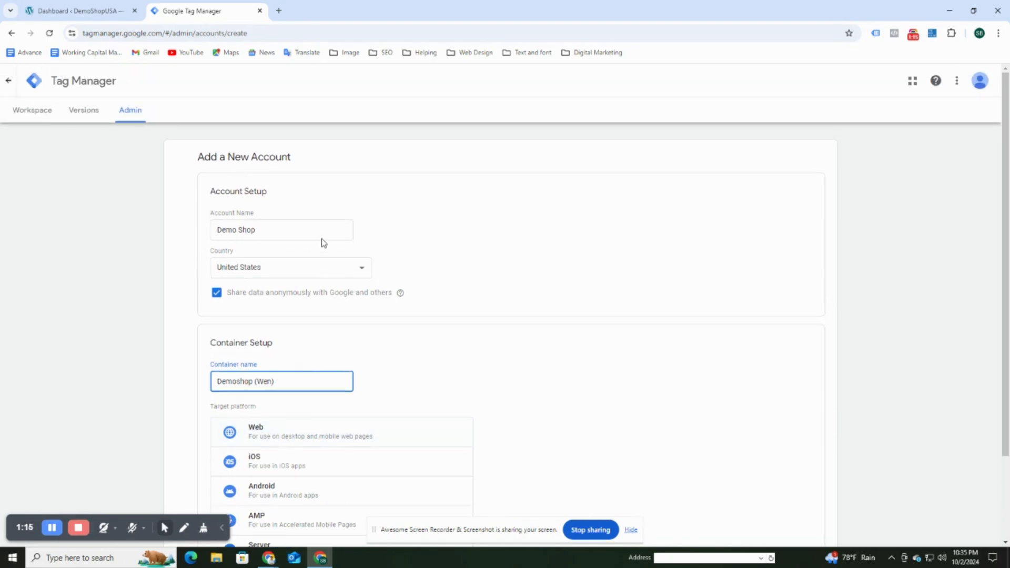
left_click(290, 271)
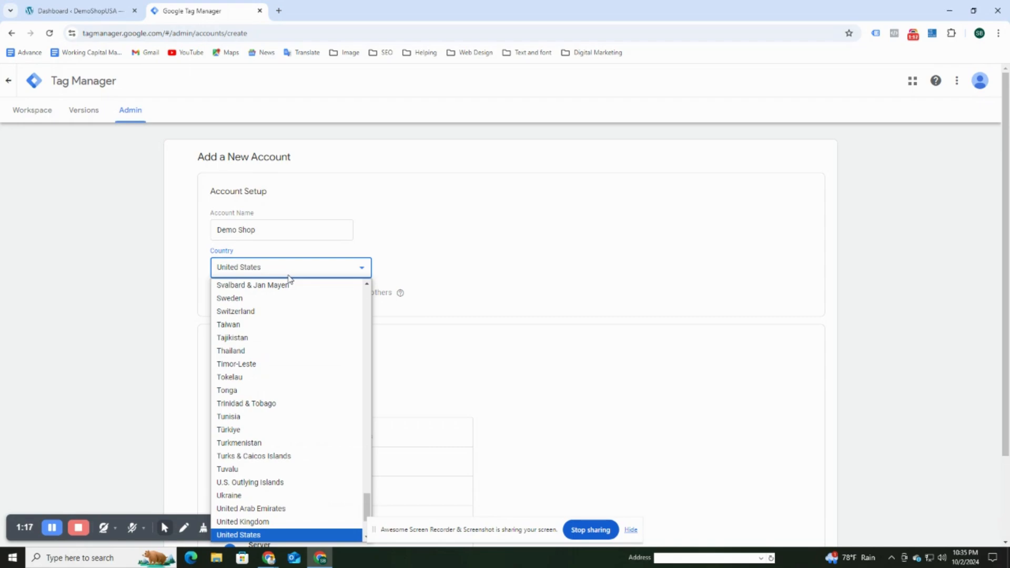
left_click(284, 277)
left_click(286, 274)
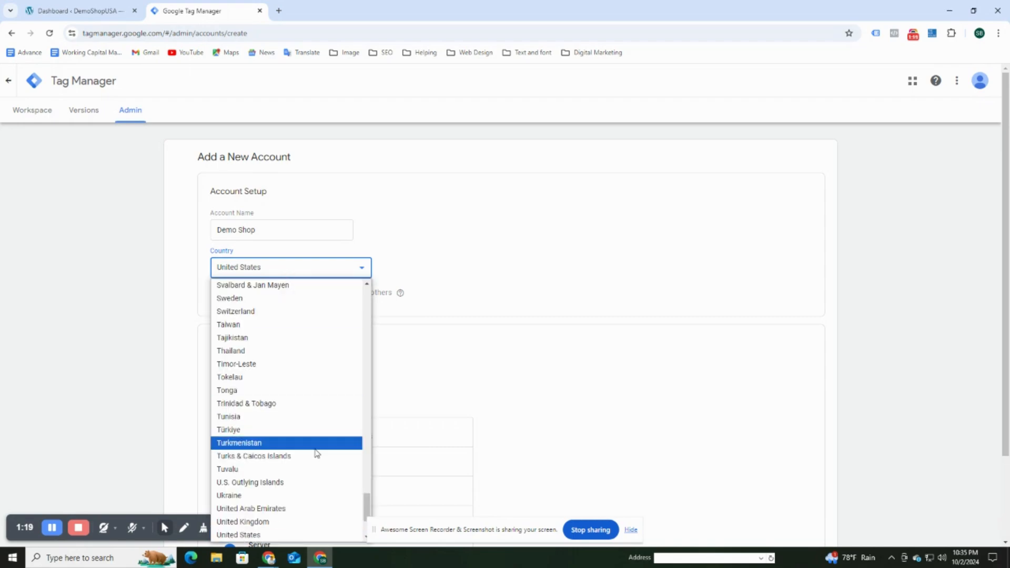
scroll(314, 460, "down", 2)
scroll(313, 470, "up", 12)
scroll(311, 472, "up", 15)
scroll(312, 471, "down", 15)
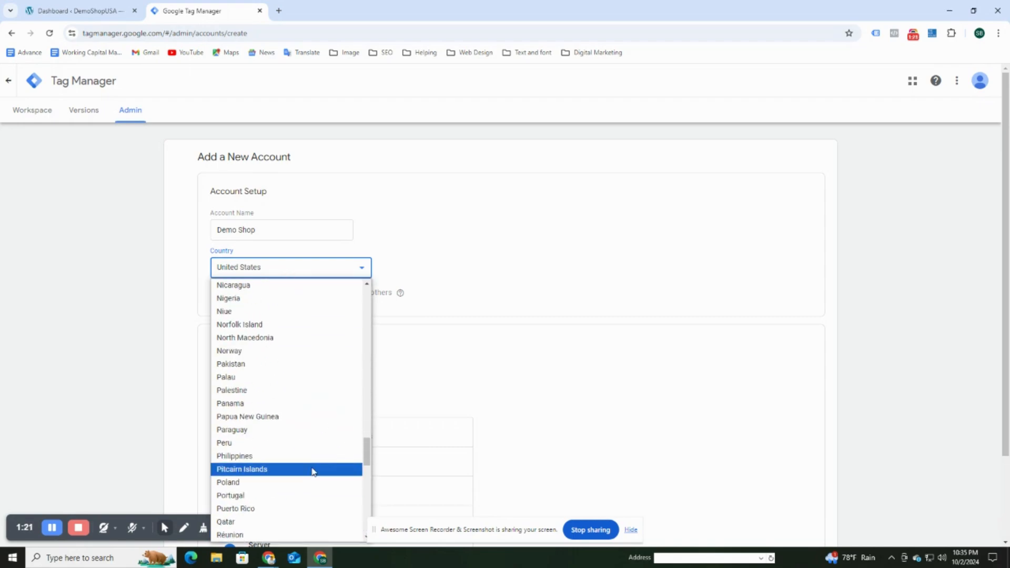
scroll(312, 470, "down", 8)
left_click(475, 386)
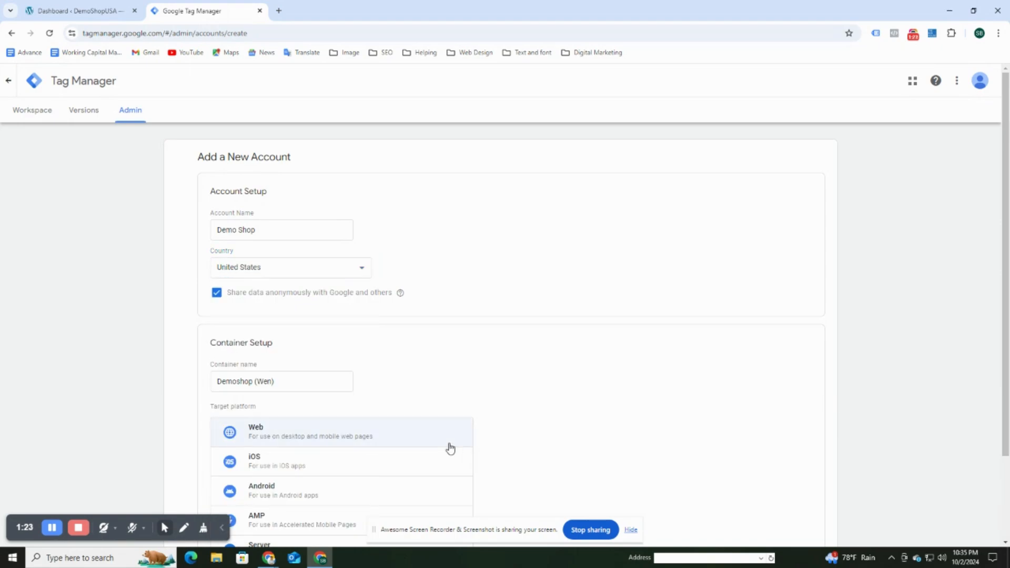
Choose Web as the container's target platform and create the account.
scroll(400, 439, "down", 2)
scroll(368, 447, "up", 2)
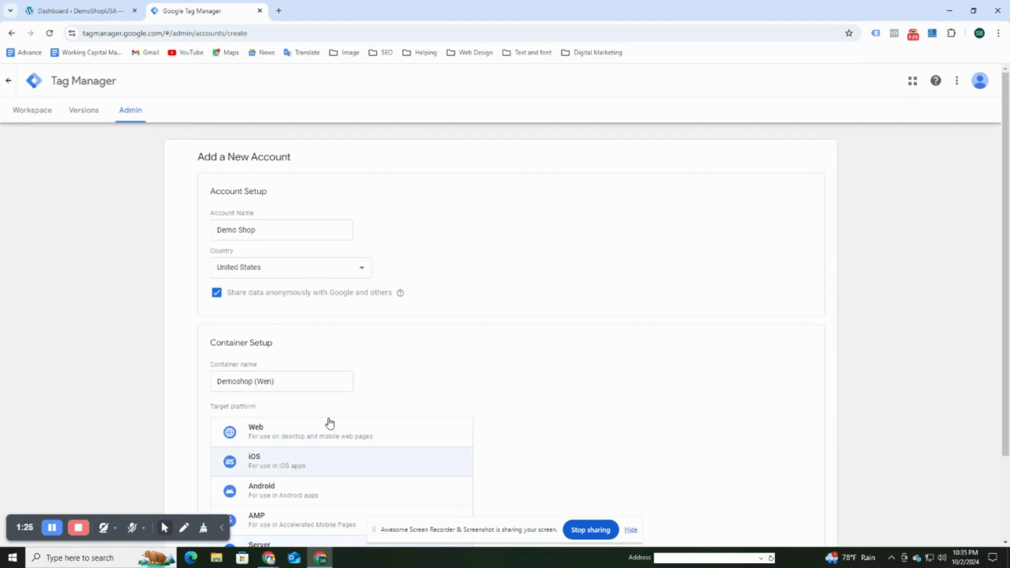
left_click(294, 442)
scroll(449, 374, "down", 2)
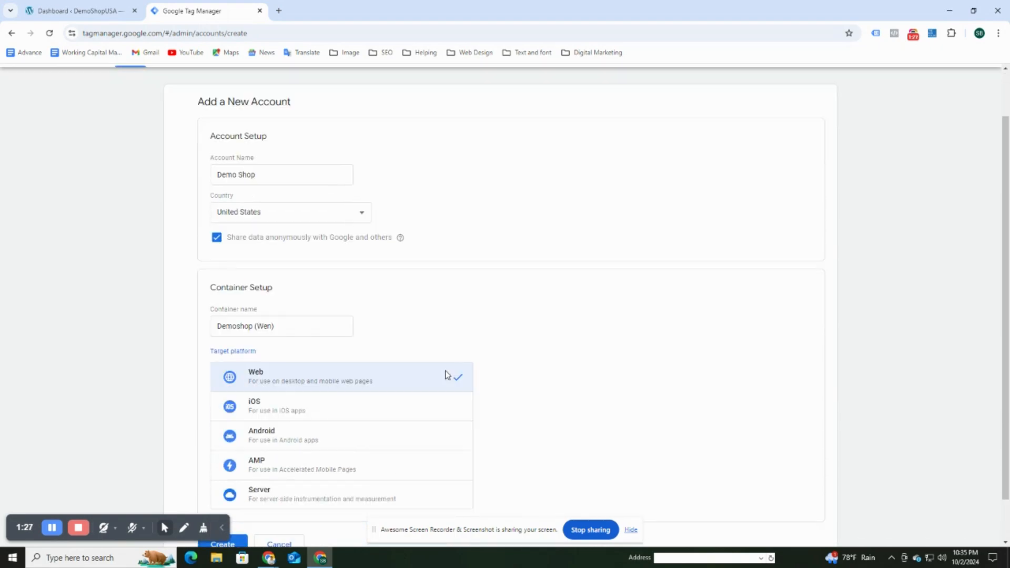
left_click(234, 494)
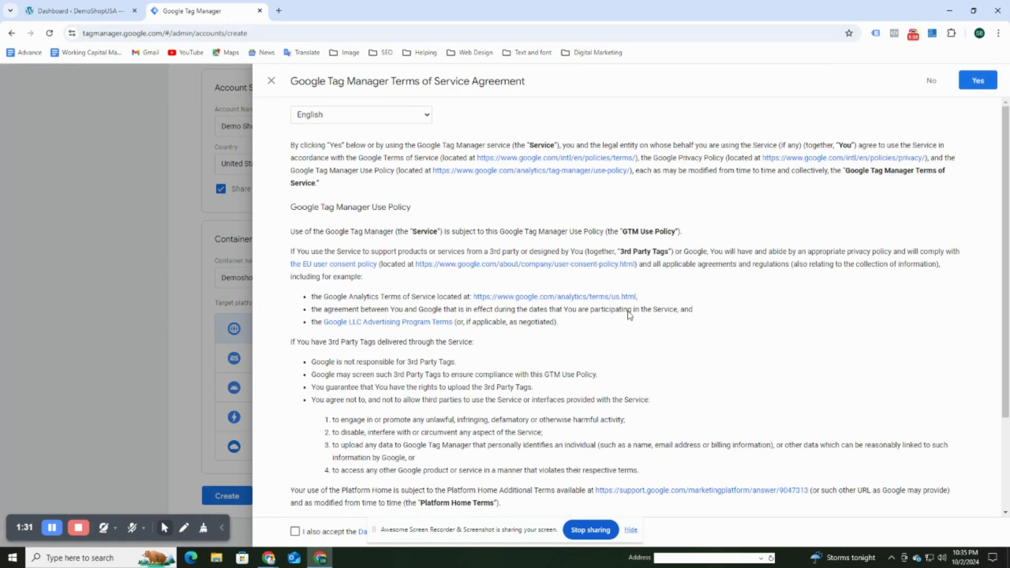
Accept the Tag Manager Terms of Service, including the additional terms checkbox.
scroll(629, 315, "down", 2)
scroll(678, 224, "up", 3)
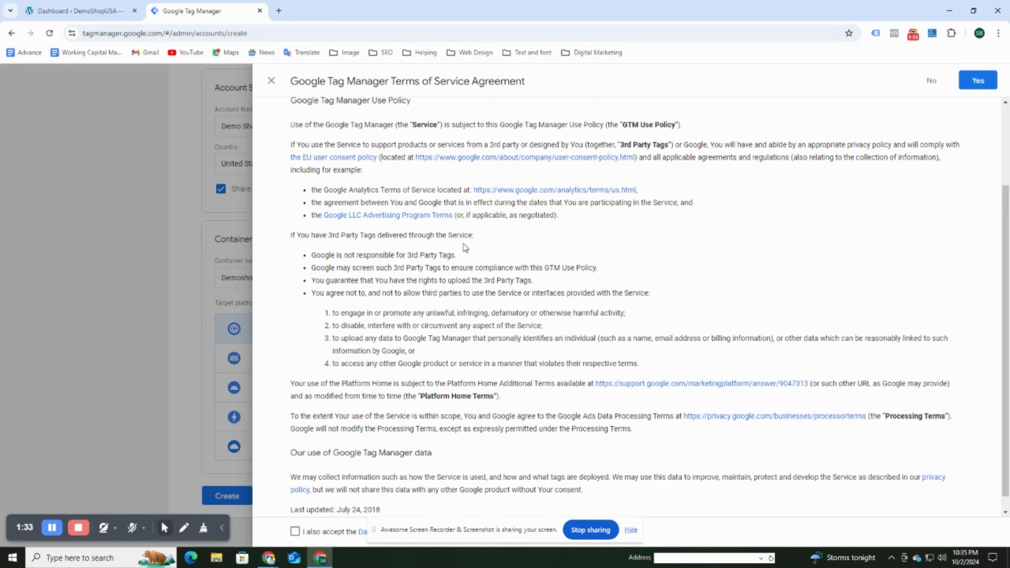
scroll(600, 310, "down", 2)
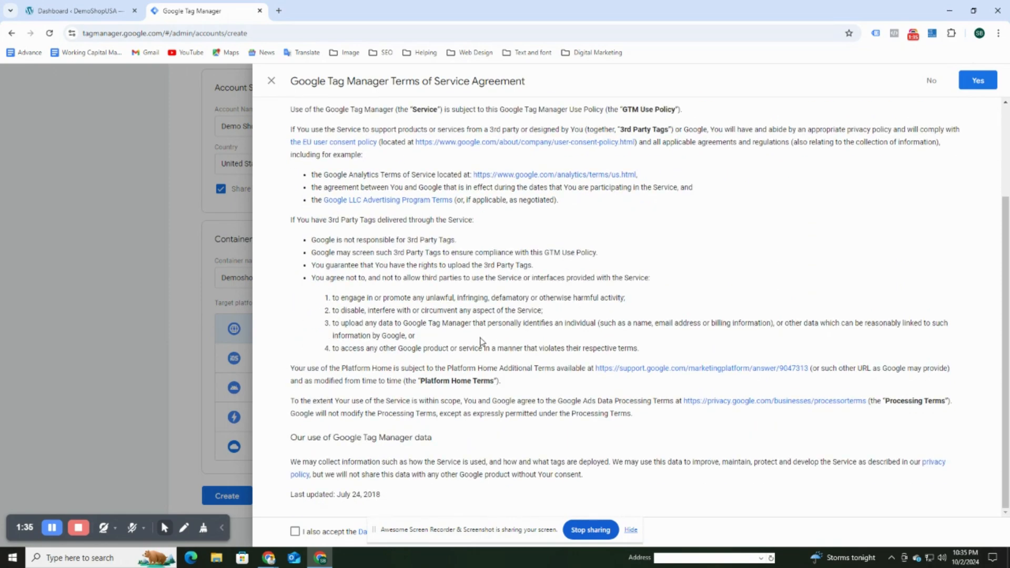
left_click(295, 531)
scroll(789, 368, "up", 3)
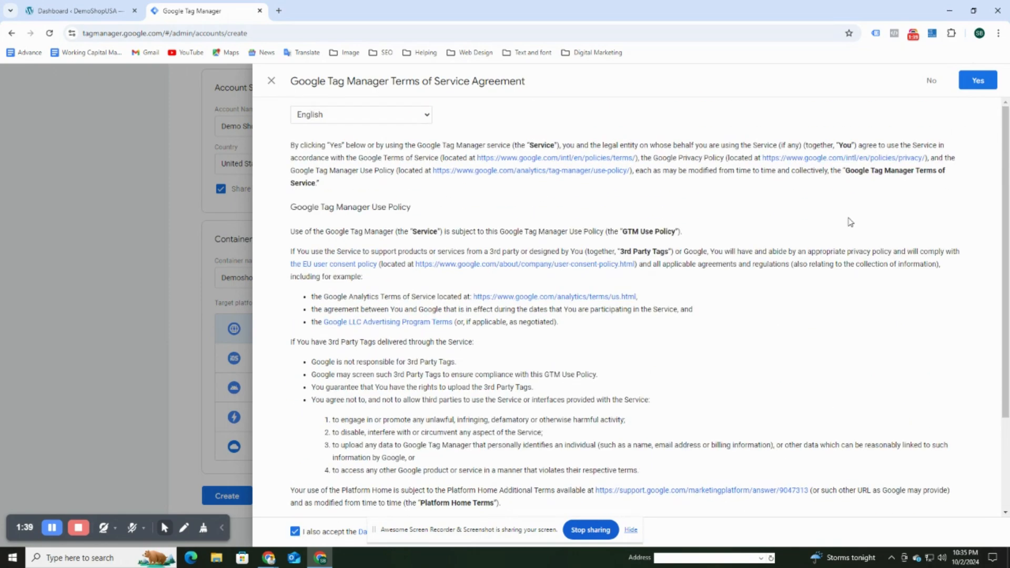
left_click(974, 80)
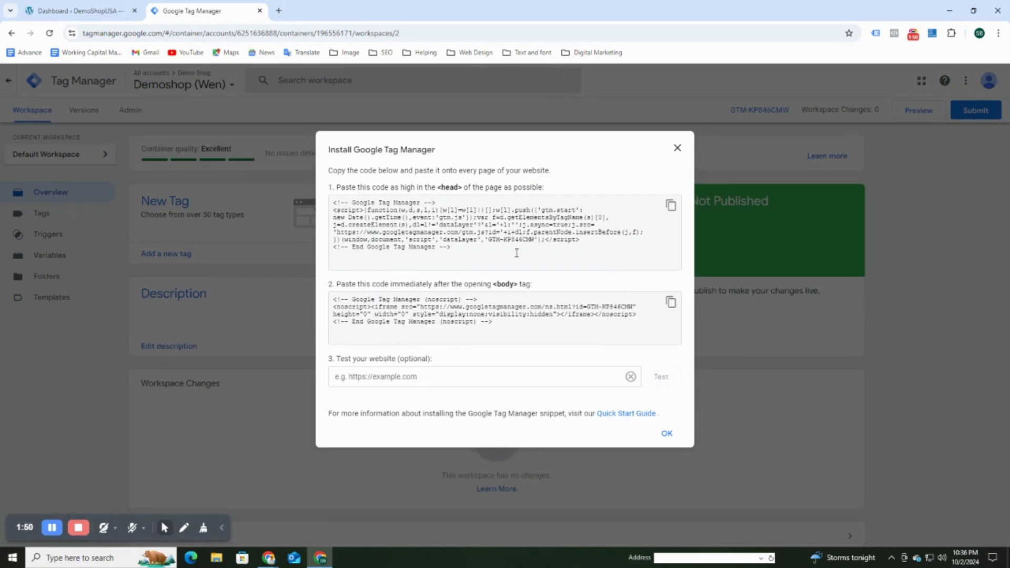
Review the head code snippet and its instructions, then close the Install Google Tag Manager dialog.
left_click_drag(440, 188, 554, 188)
left_click(555, 187)
left_click_drag(492, 258, 338, 203)
left_click(473, 254)
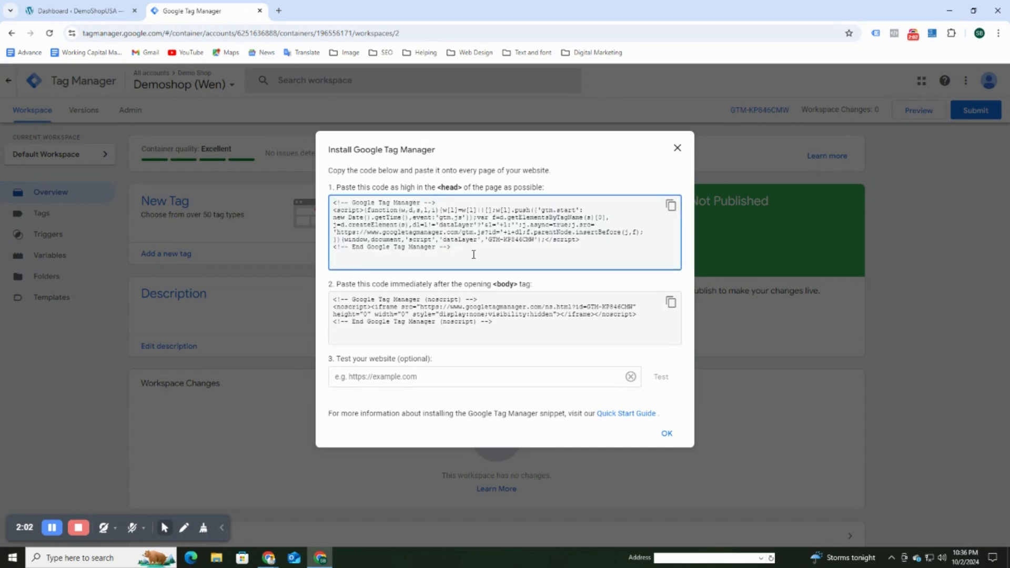
left_click(368, 378)
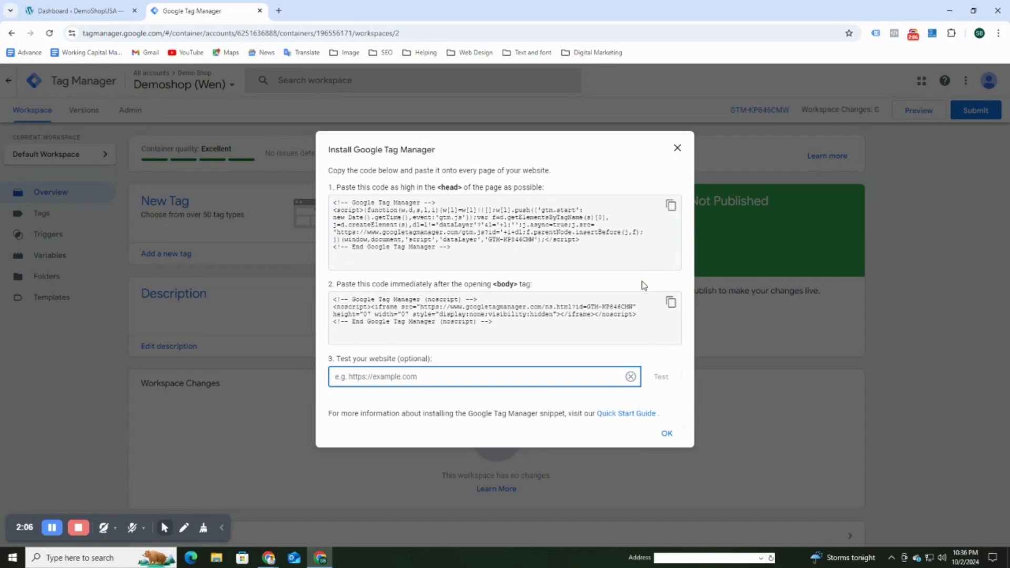
left_click(666, 433)
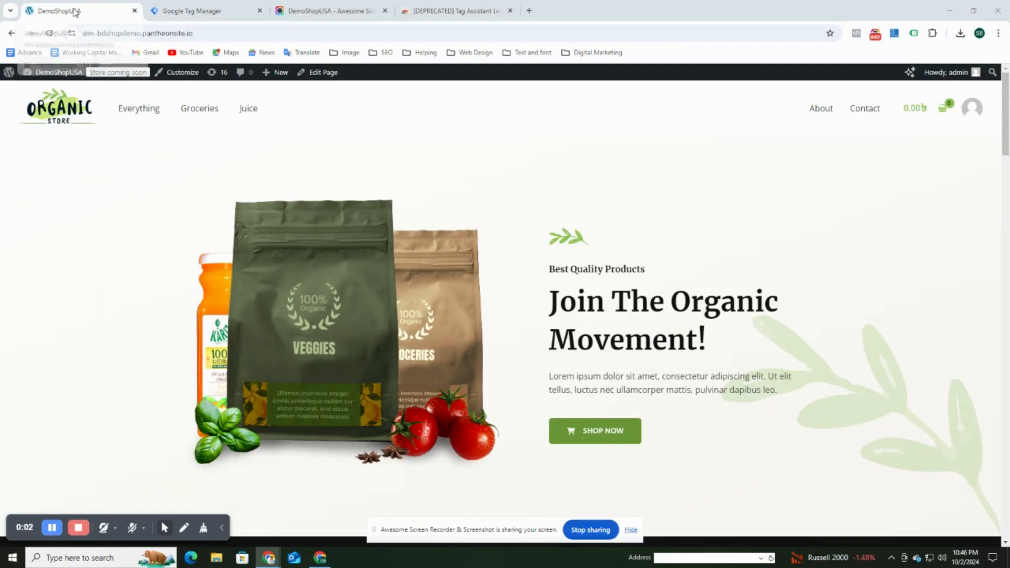
Go to the WordPress dashboard and open Appearance › Themes.
mouse_move(53, 72)
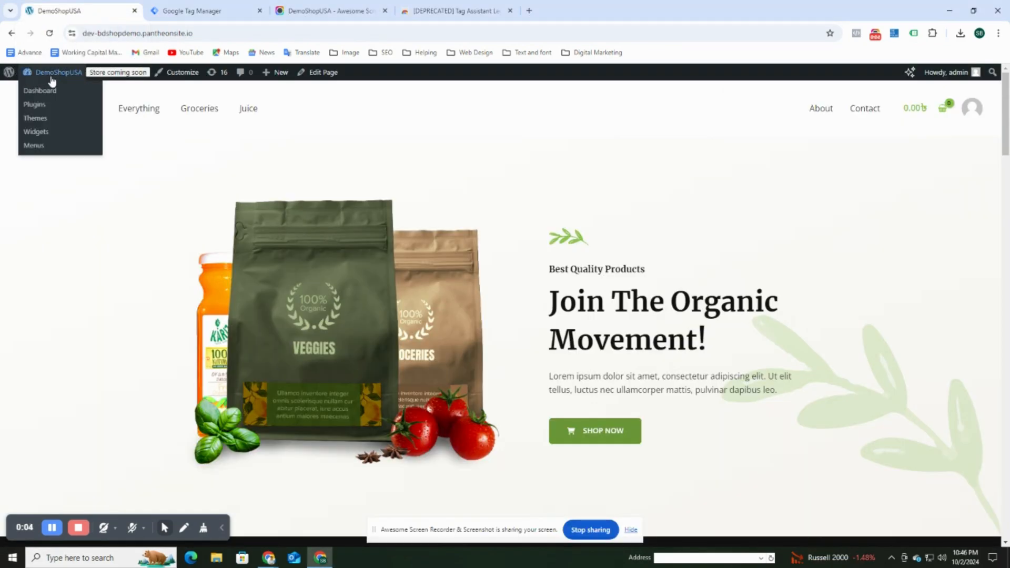
left_click(51, 91)
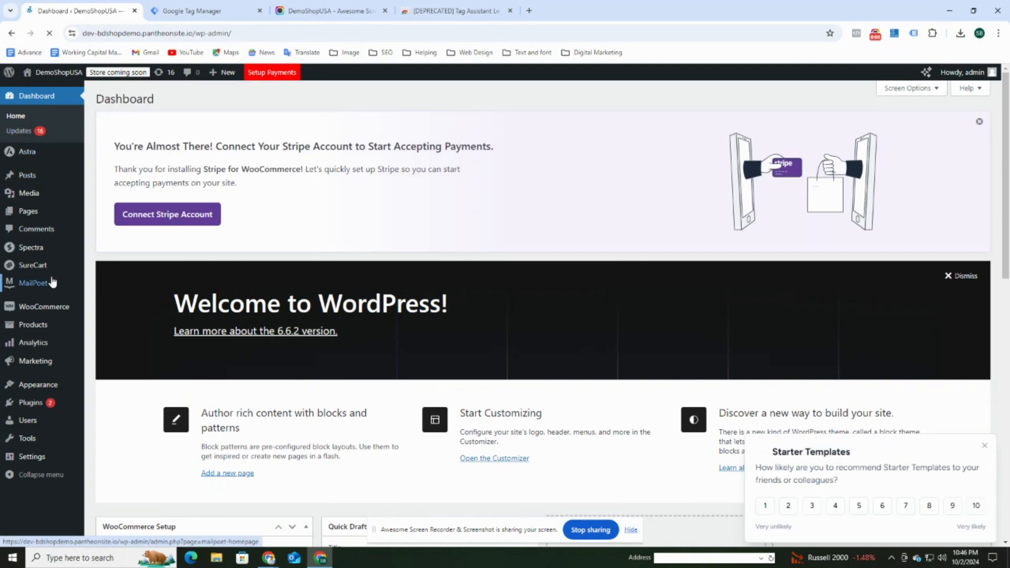
mouse_move(31, 306)
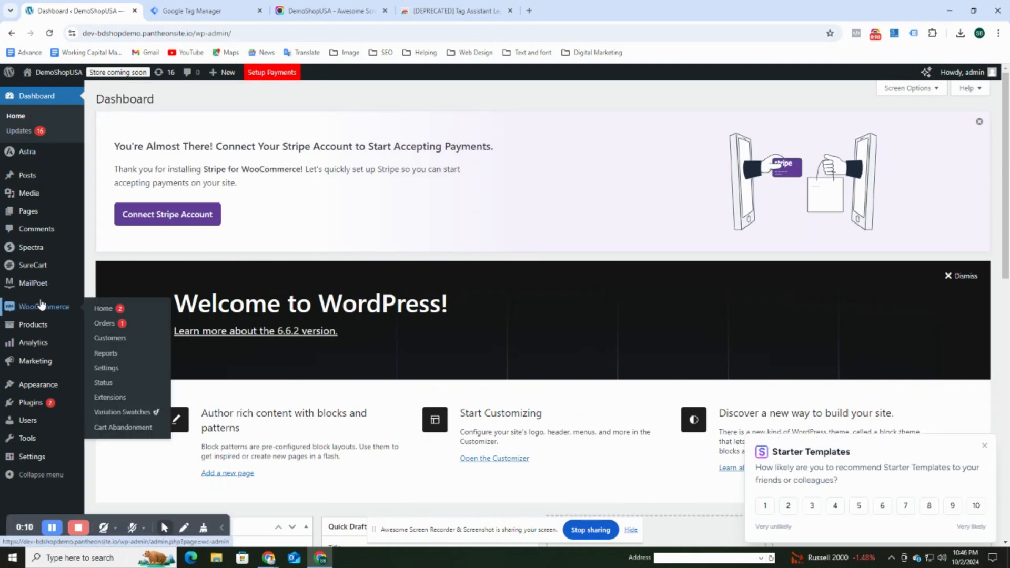
scroll(41, 304, "down", 1)
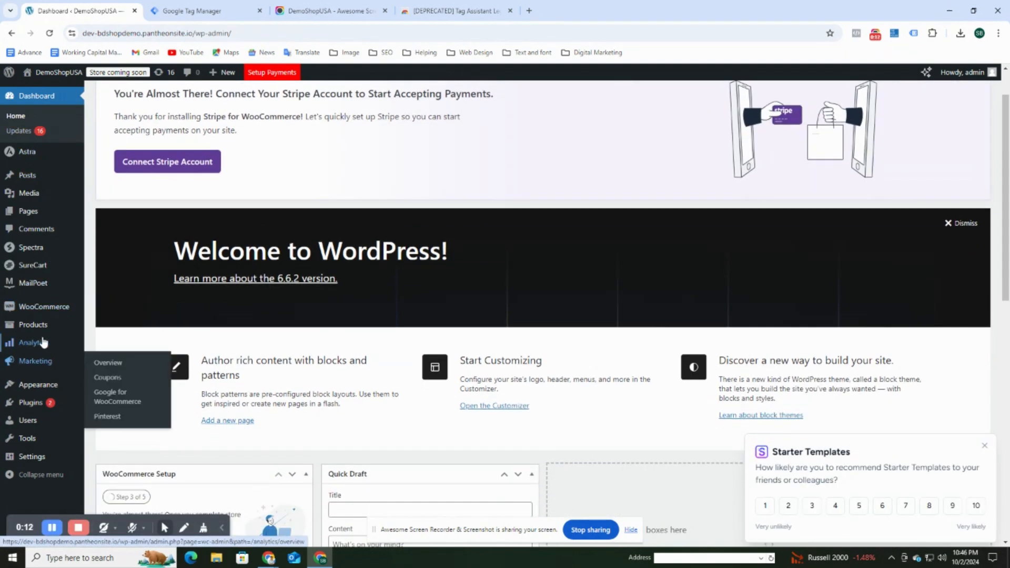
left_click(40, 386)
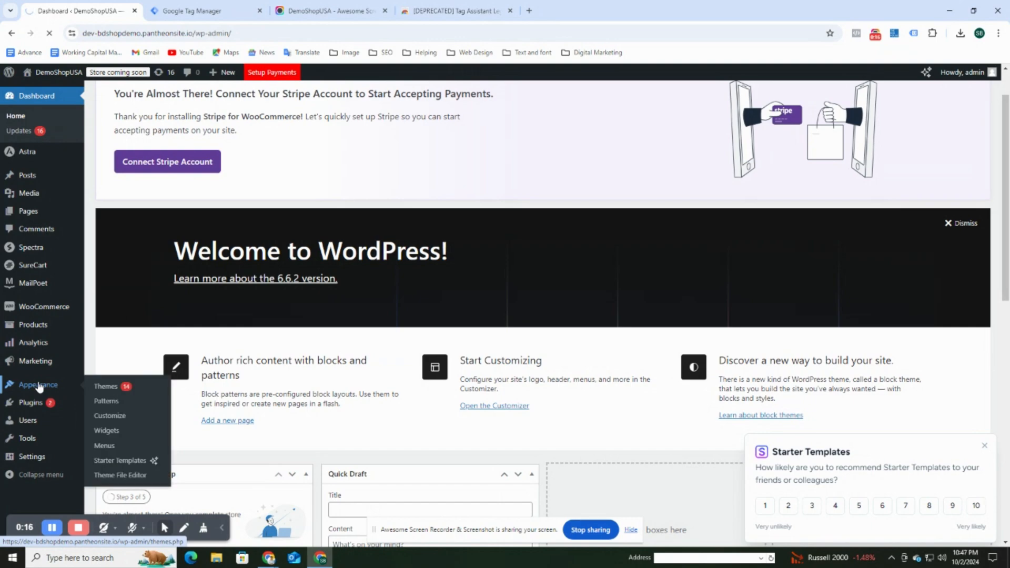
scroll(52, 390, "down", 2)
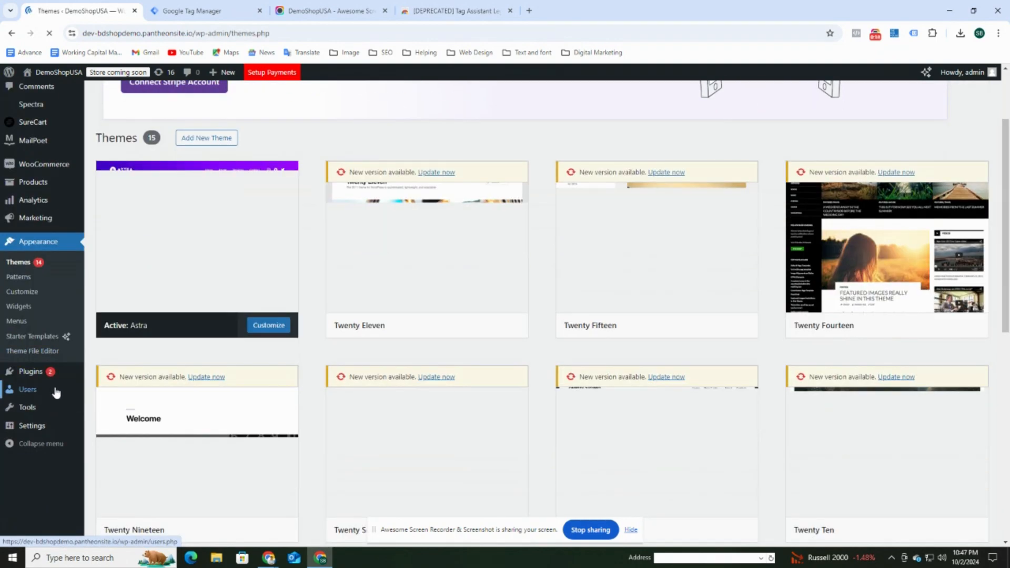
Open Astra's header.php in the Theme File Editor and inspect its <head> block.
left_click(42, 355)
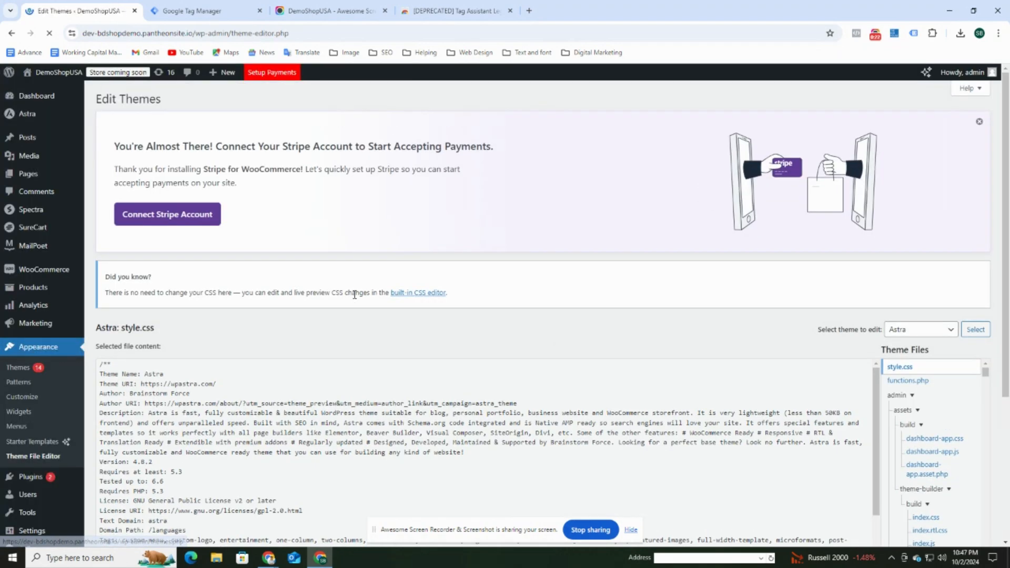
scroll(898, 408, "down", 1)
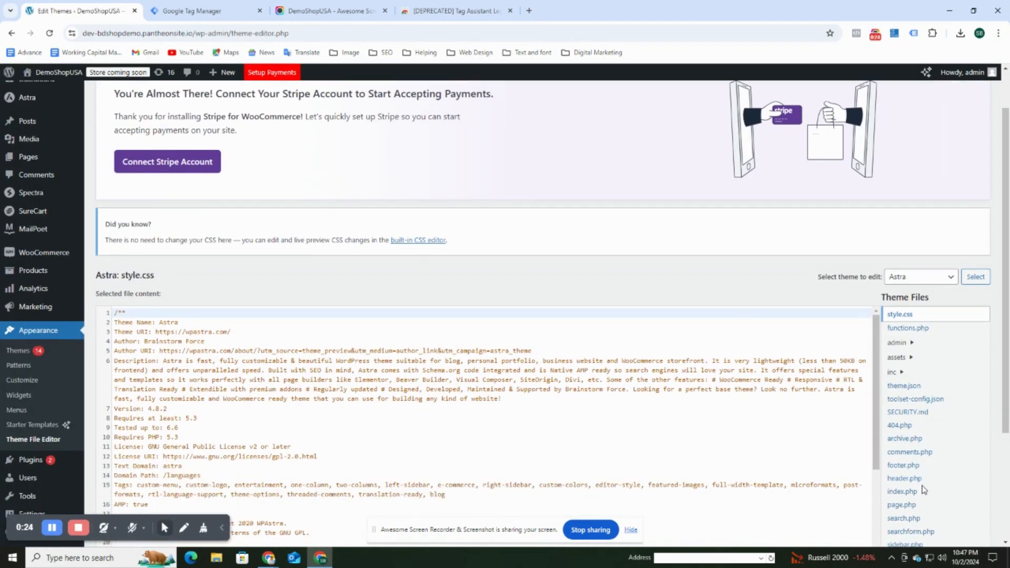
scroll(956, 438, "down", 2)
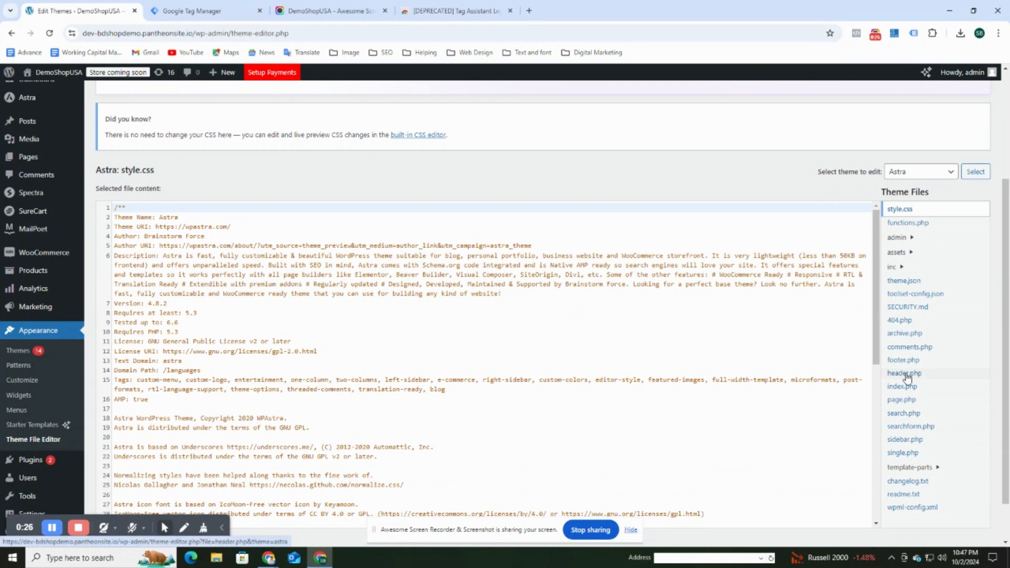
left_click(920, 374)
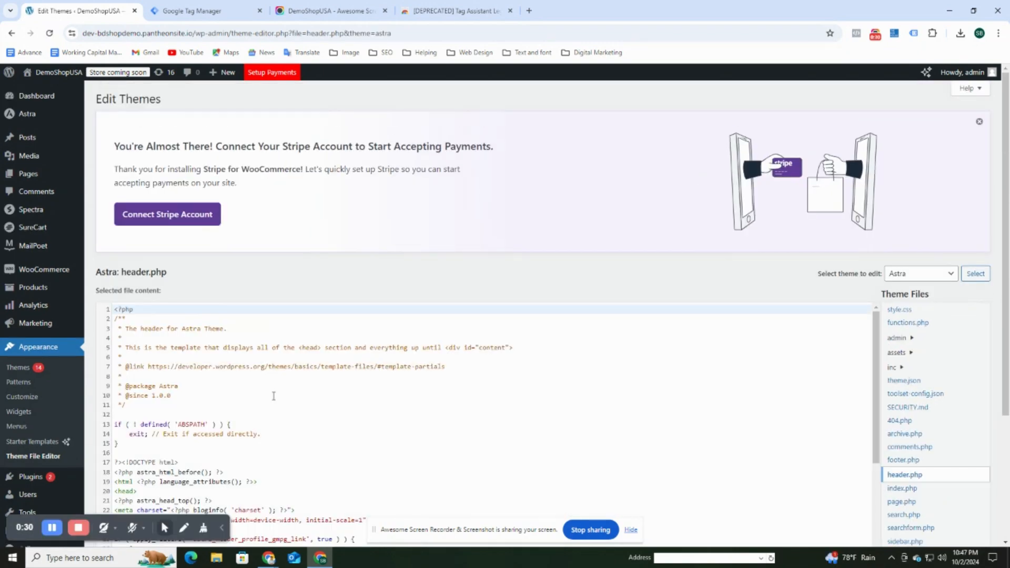
scroll(204, 396, "down", 3)
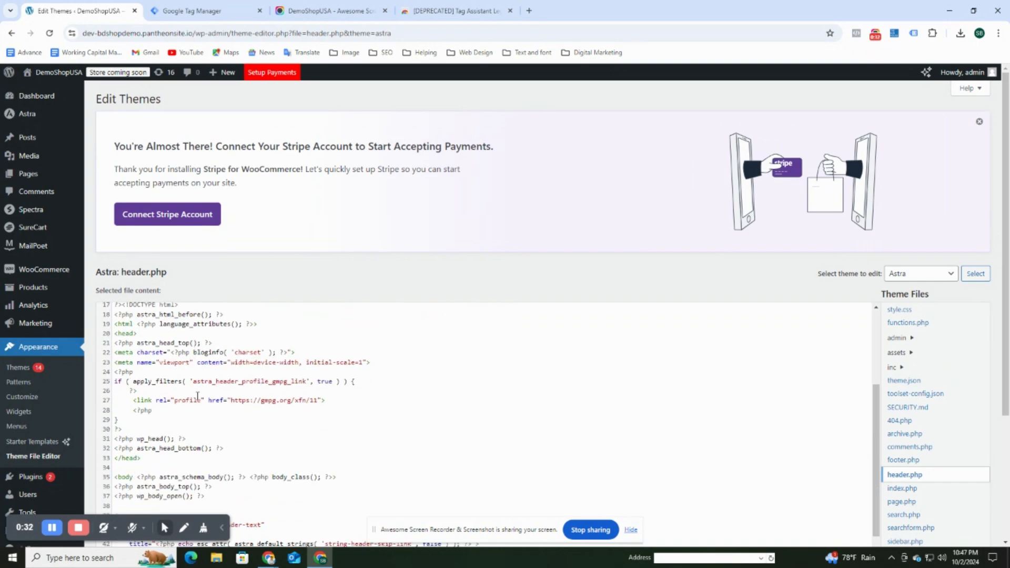
scroll(197, 395, "up", 1)
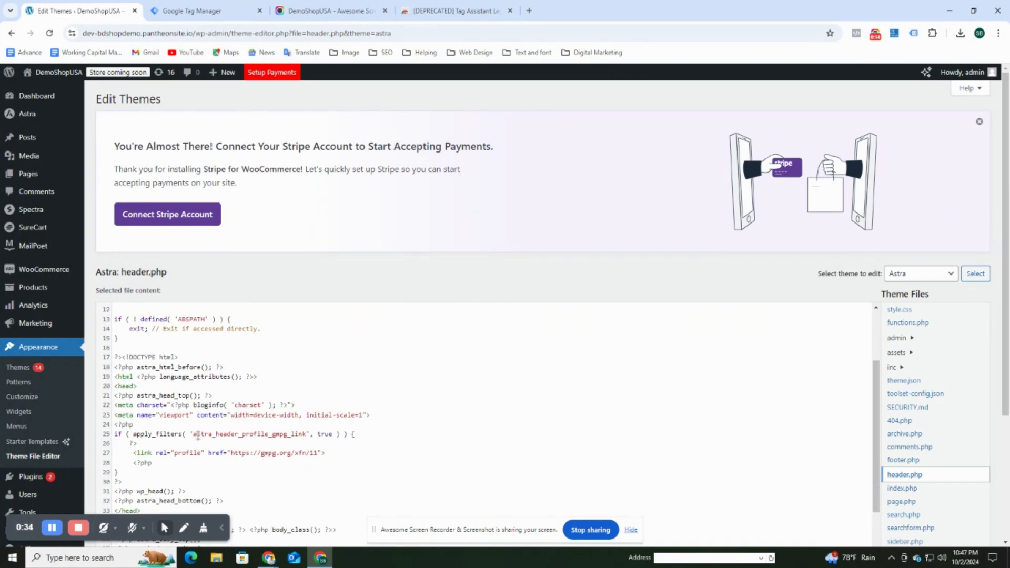
scroll(193, 438, "up", 1)
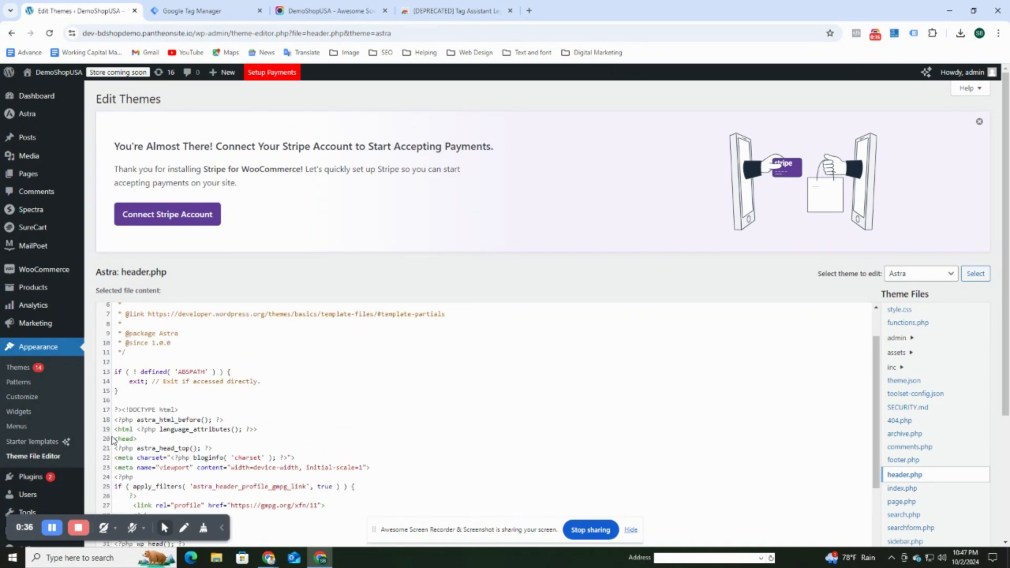
left_click_drag(120, 439, 115, 338)
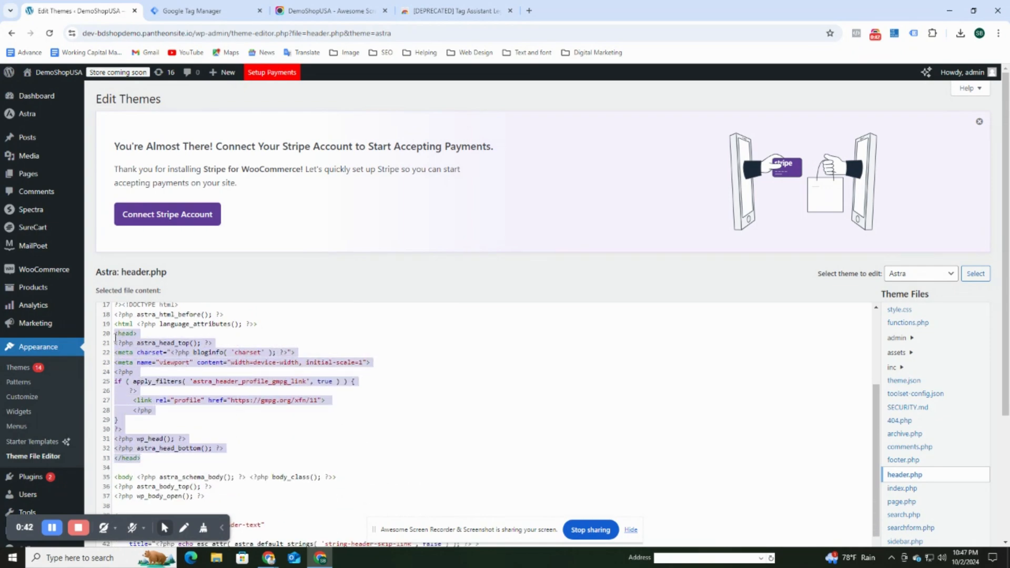
left_click(220, 430)
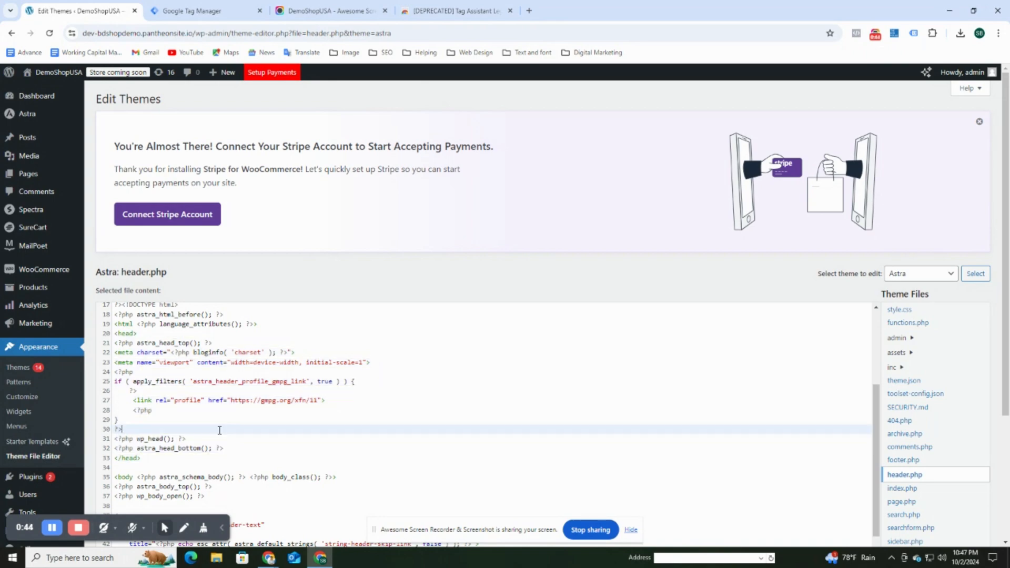
Copy the container's <head> install code from Tag Manager and return to WordPress.
left_click(200, 11)
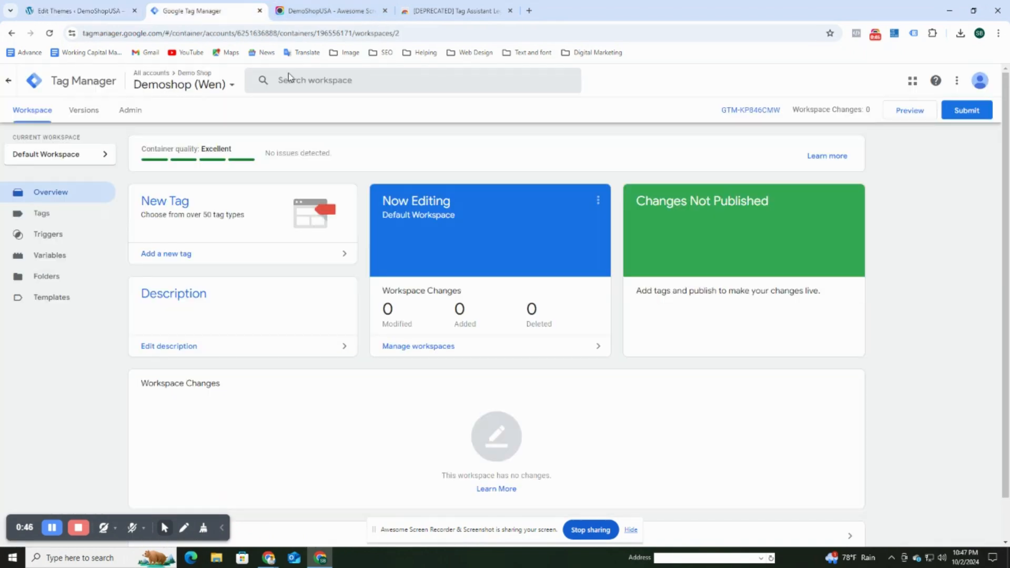
left_click(765, 111)
left_click(670, 206)
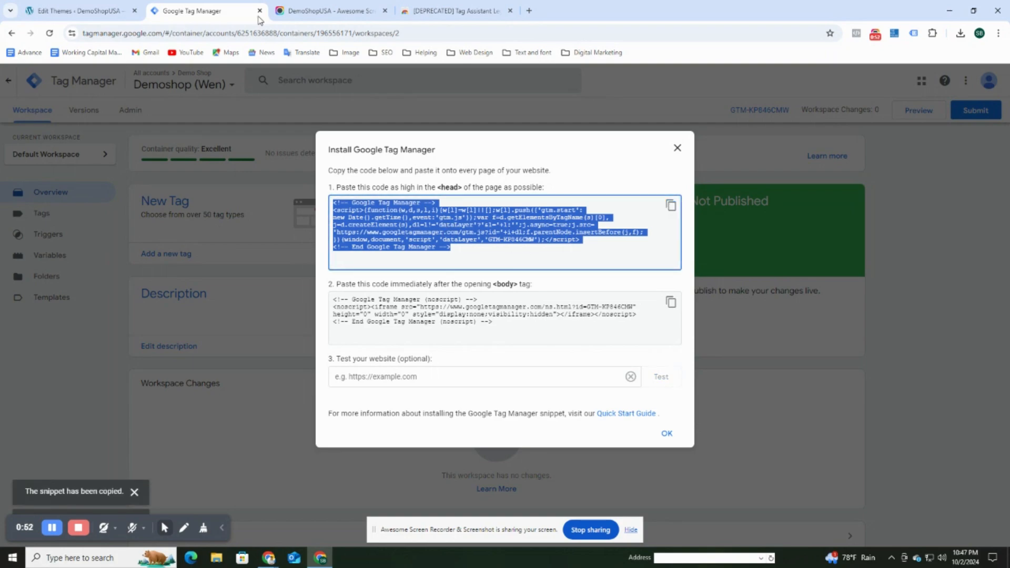
left_click(102, 10)
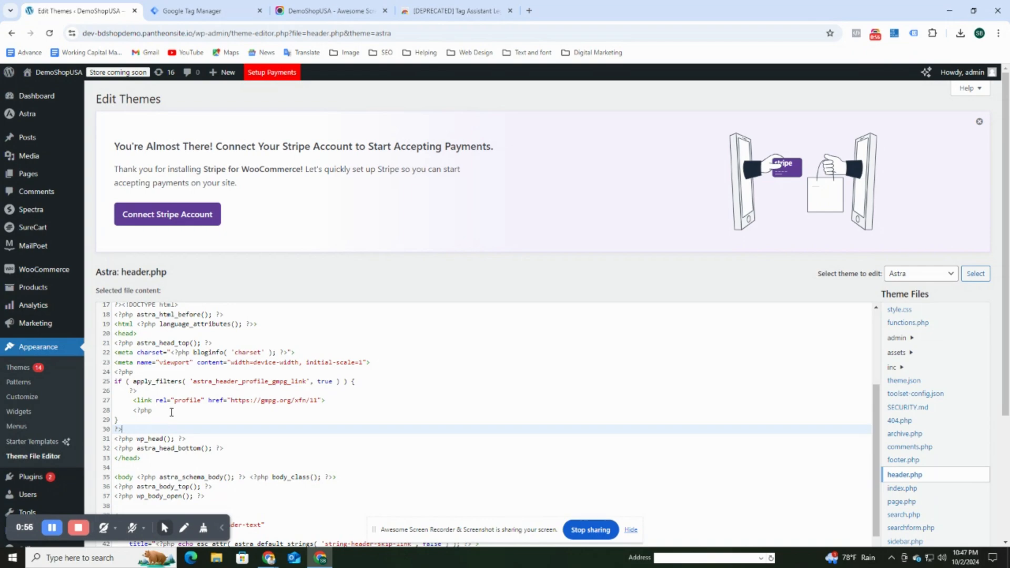
Paste the Google Tag Manager head script on new lines after line 32, before </head>.
left_click(141, 333)
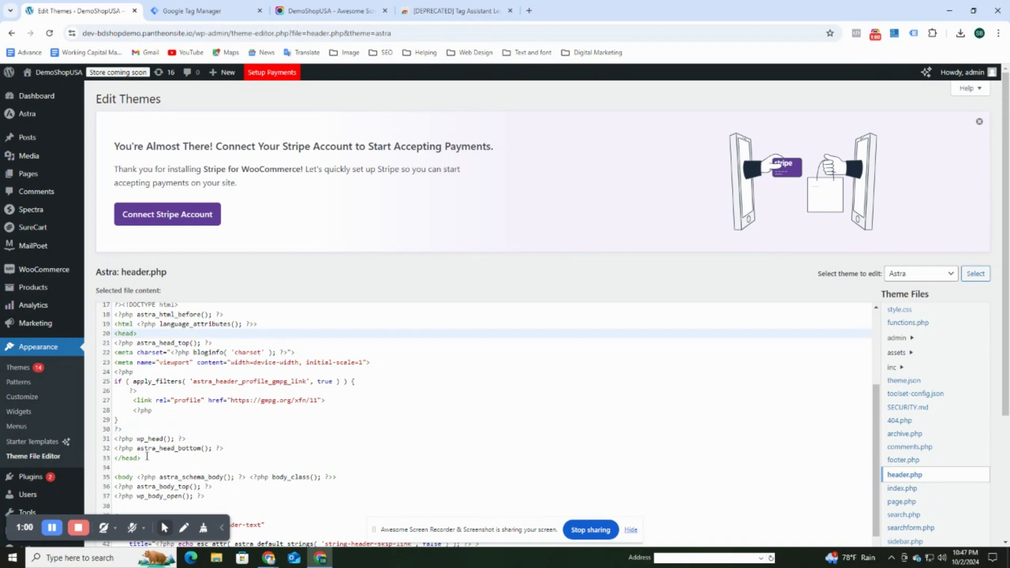
left_click(230, 448)
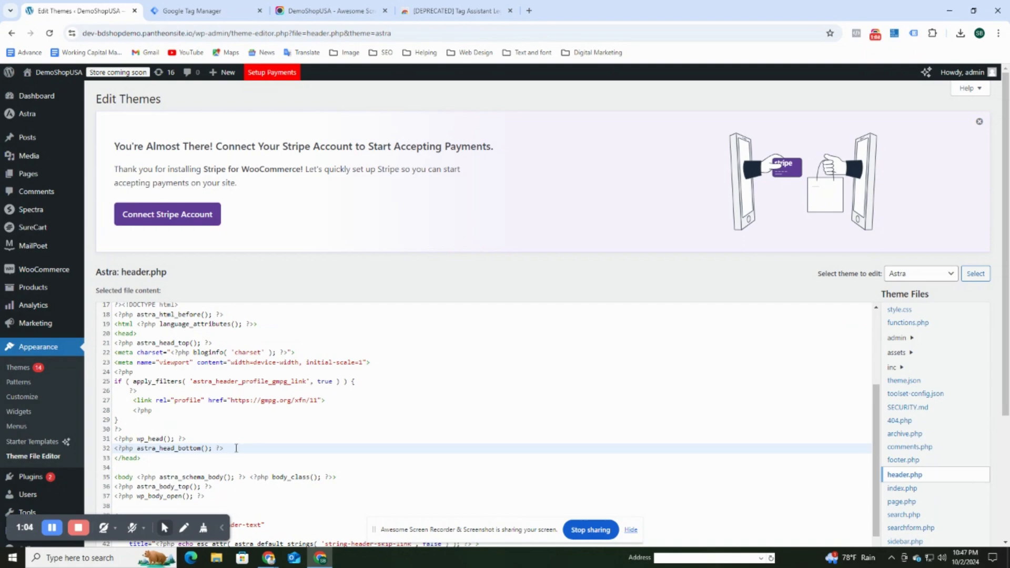
key("Return")
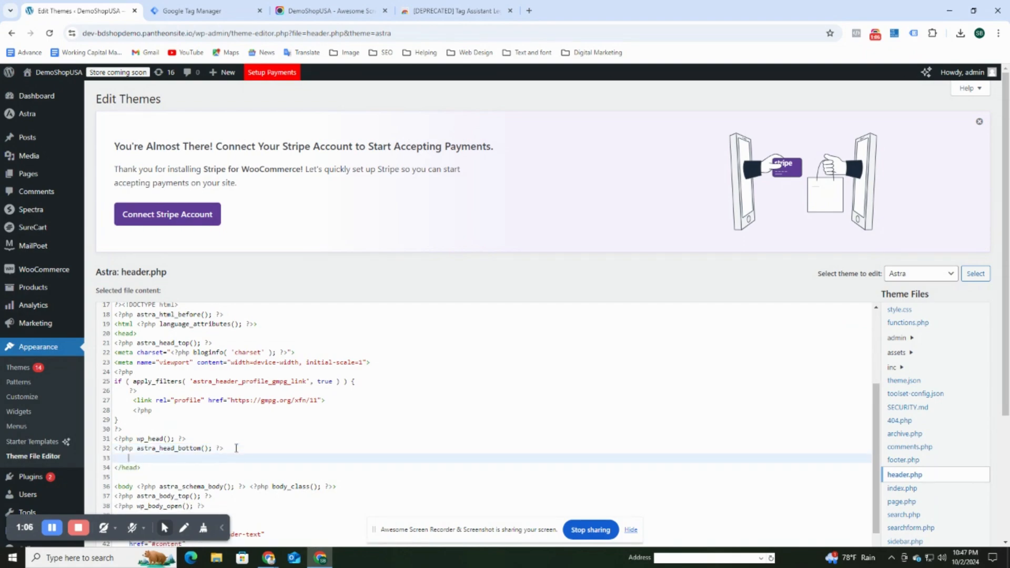
key("Return")
key("Return")
key("Return")
key("Up")
key("Up")
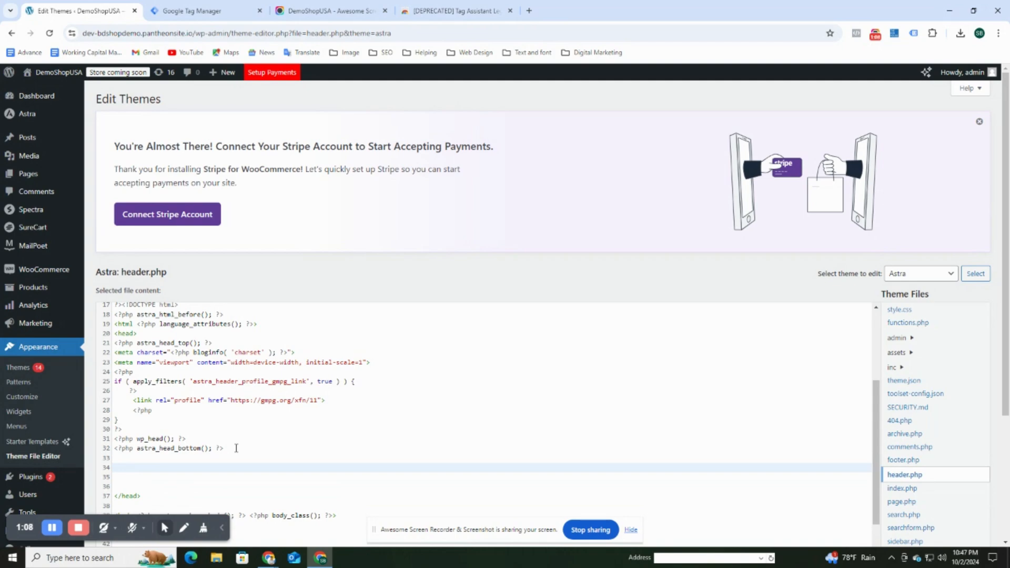
type("<!-- Google Tag Manager --> <script>(function(w,d,s,l,i){w[l]=w[l]||[];w[l].push({'gtm.start': new Date().getTime(),event:'gtm.js'});var f=d.getElementsByTagName(s)[0], j=d.createElement(s),dl=l!='dataLayer'?'&l='+l:'';j.async=true;j.src= 'https://www.googletagmanager.com/gtm.js?id='+i+dl;f.parentNode.insertBefore(j,f); })(window,document,'script','dataLayer','GTM-KP846CHW');</script>")
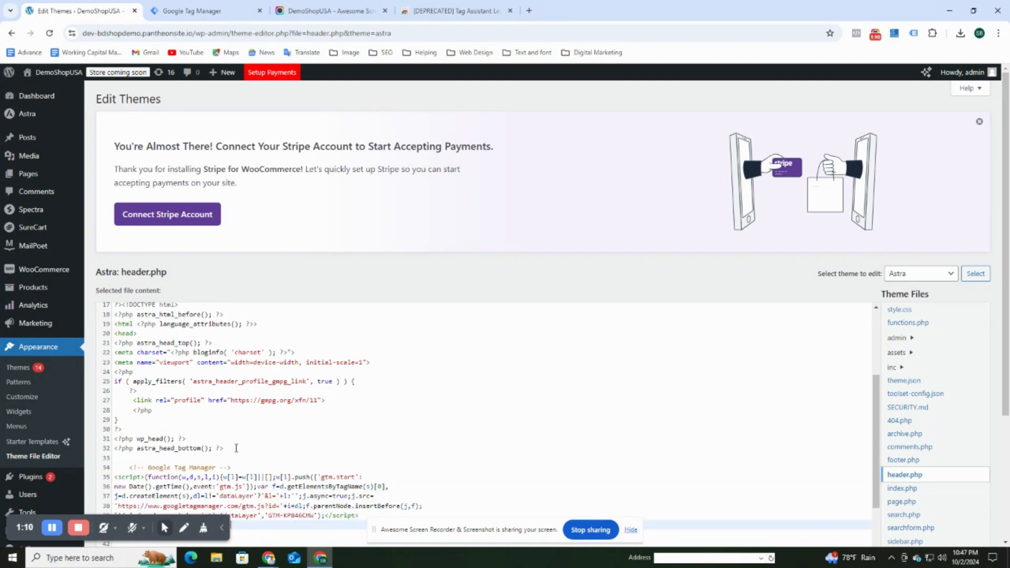
Save the edited header.php with Update File.
scroll(291, 432, "down", 3)
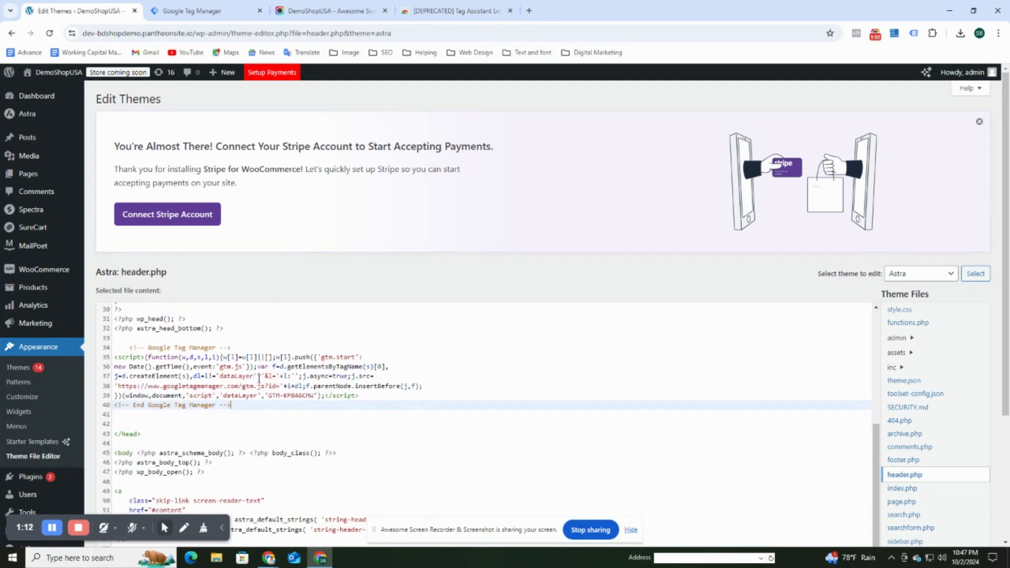
scroll(266, 400, "down", 3)
scroll(266, 400, "up", 5)
scroll(266, 402, "down", 1)
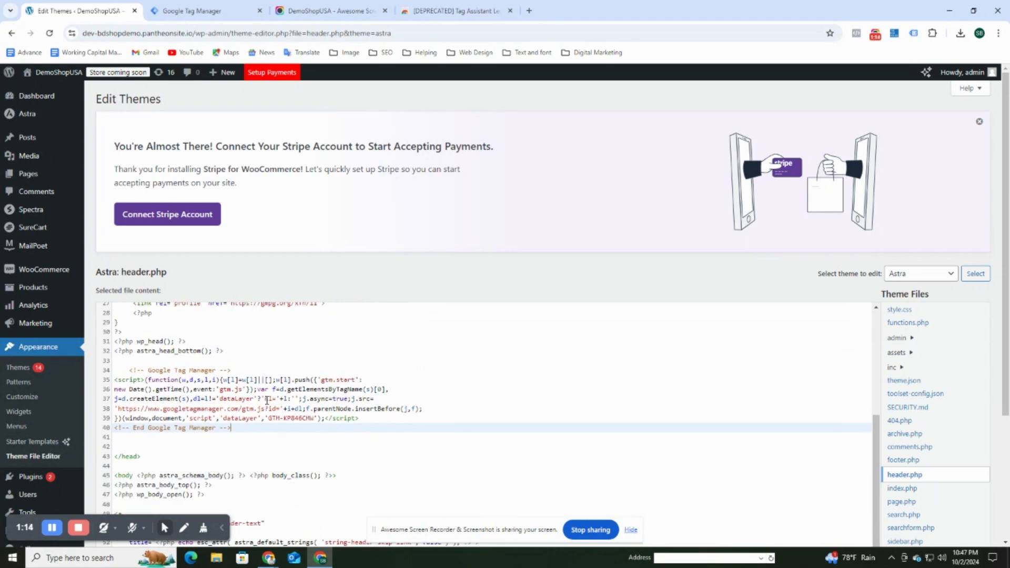
scroll(263, 402, "down", 3)
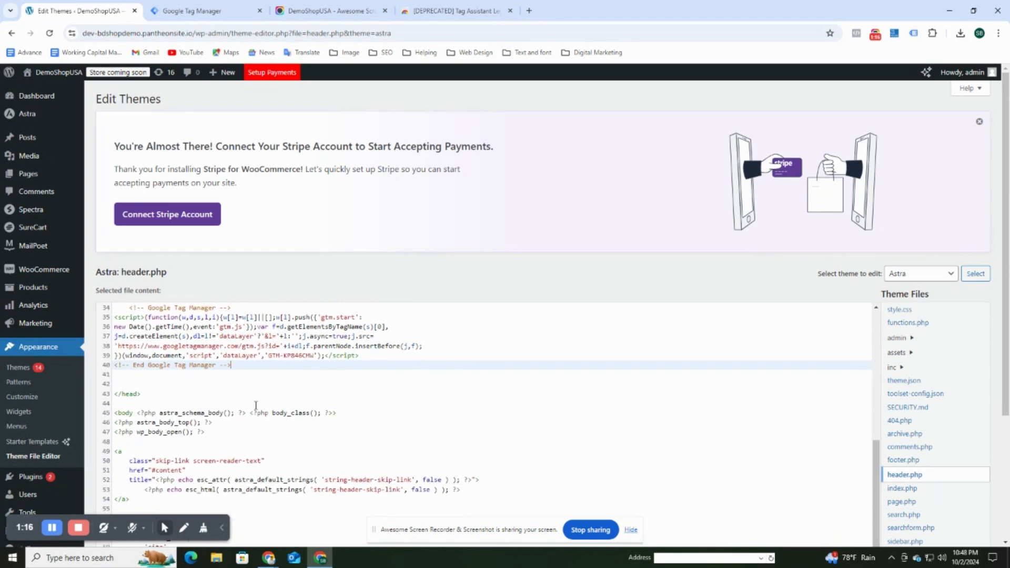
scroll(446, 424, "down", 3)
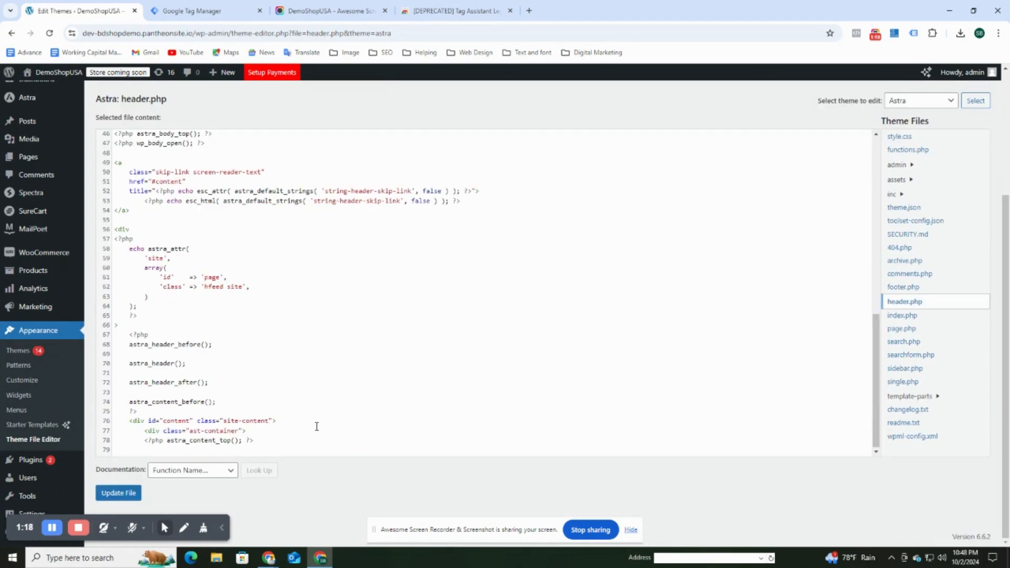
left_click(121, 492)
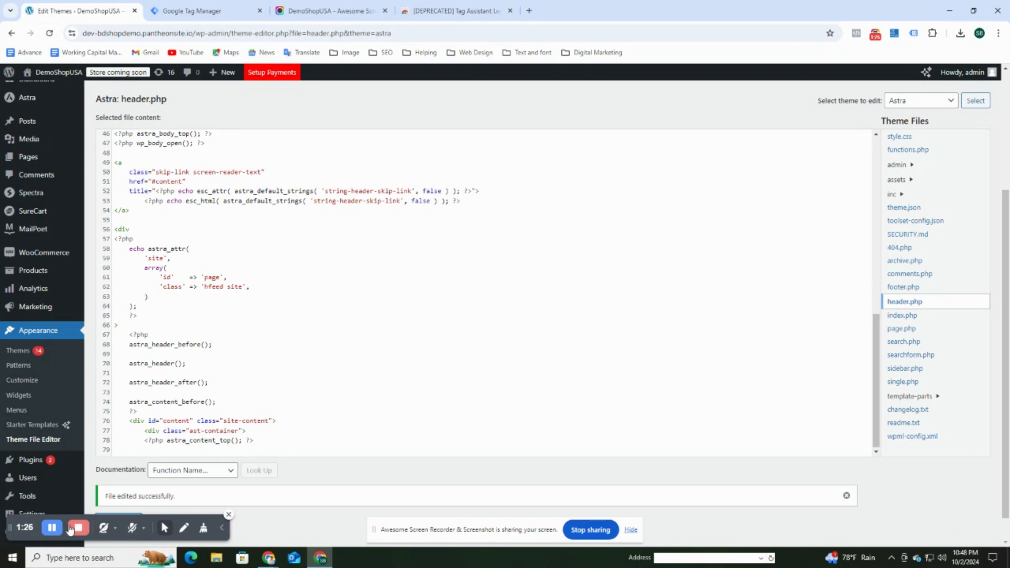
left_click(52, 528)
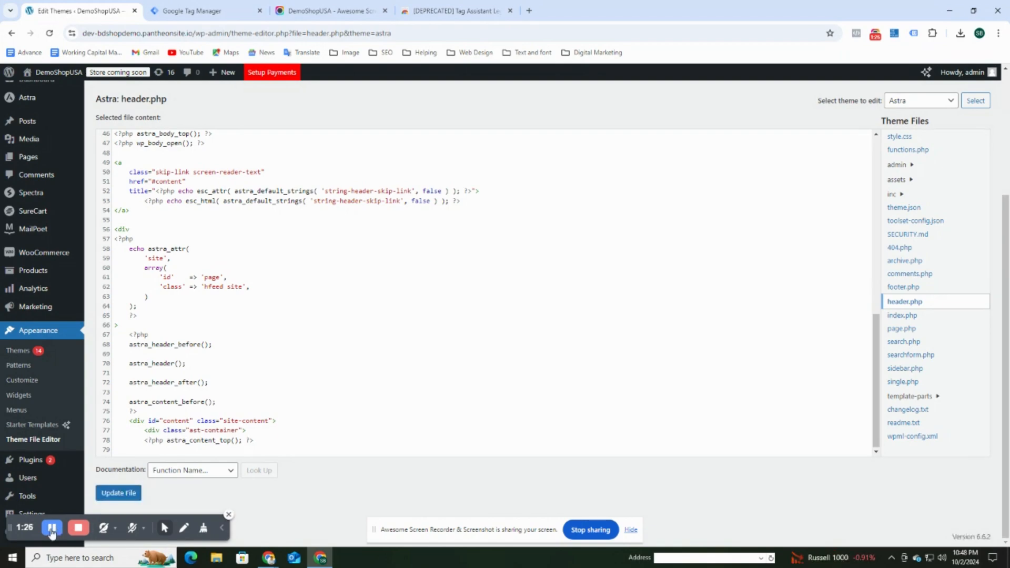
left_click(124, 493)
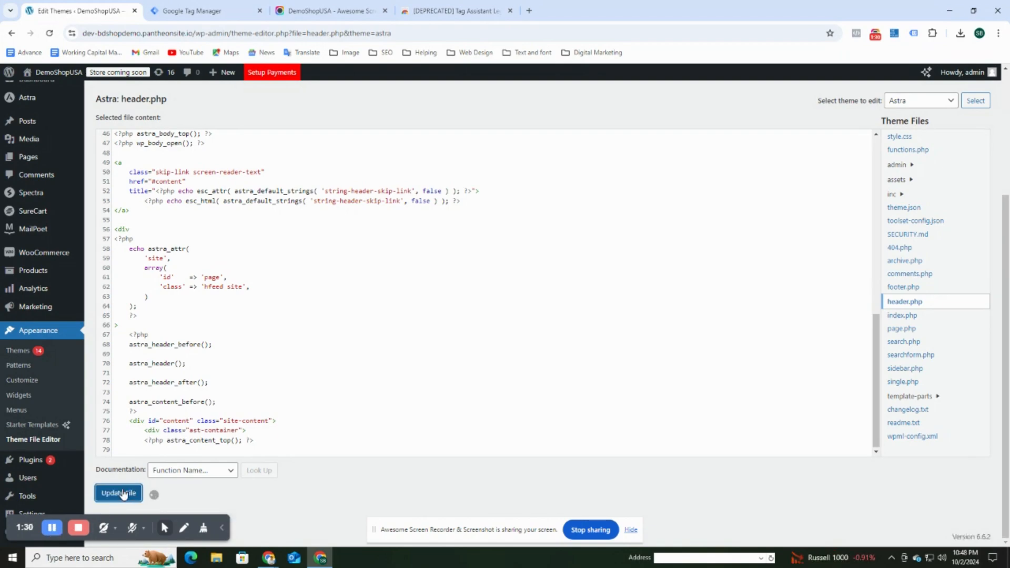
Check the GTM snippet on lines 34–40 of header.php, then visit the live shop site.
scroll(450, 379, "up", 10)
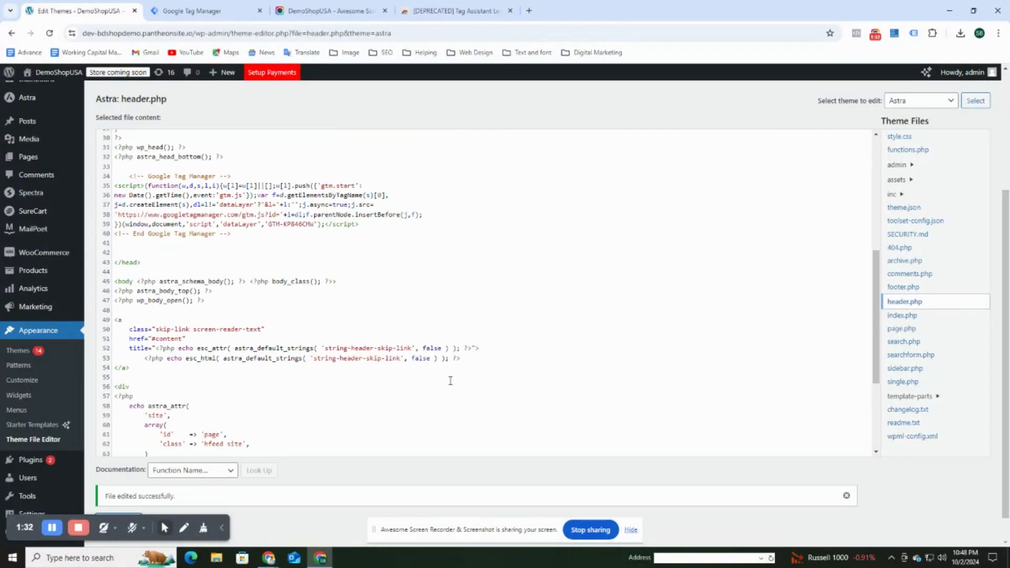
scroll(380, 388, "up", 1)
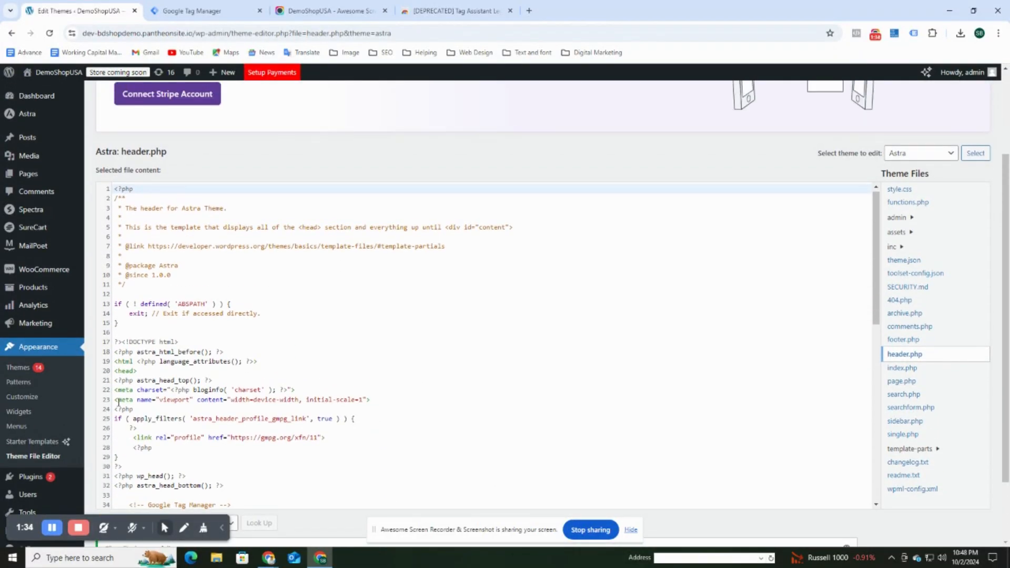
scroll(207, 398, "down", 2)
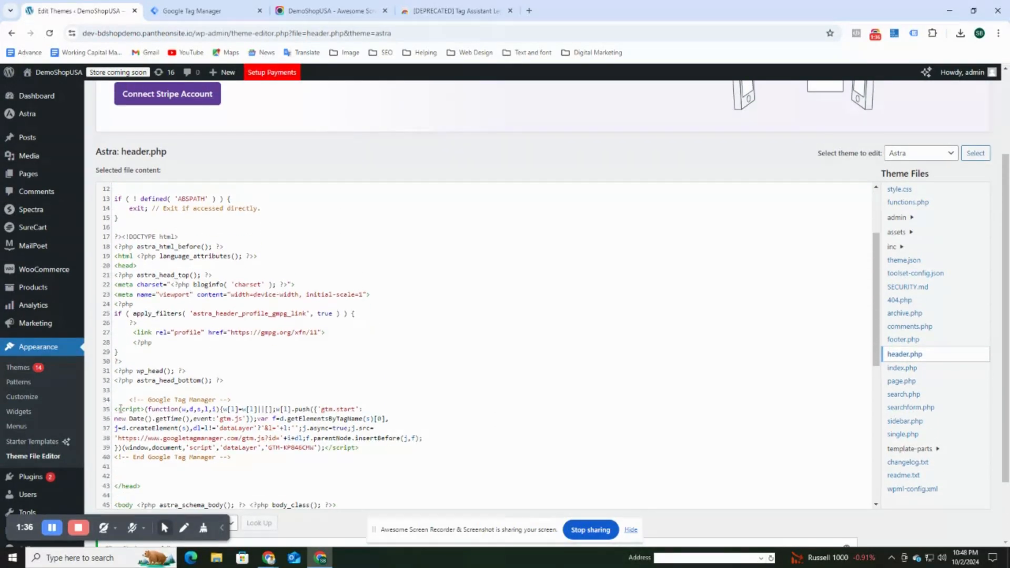
scroll(120, 409, "down", 1)
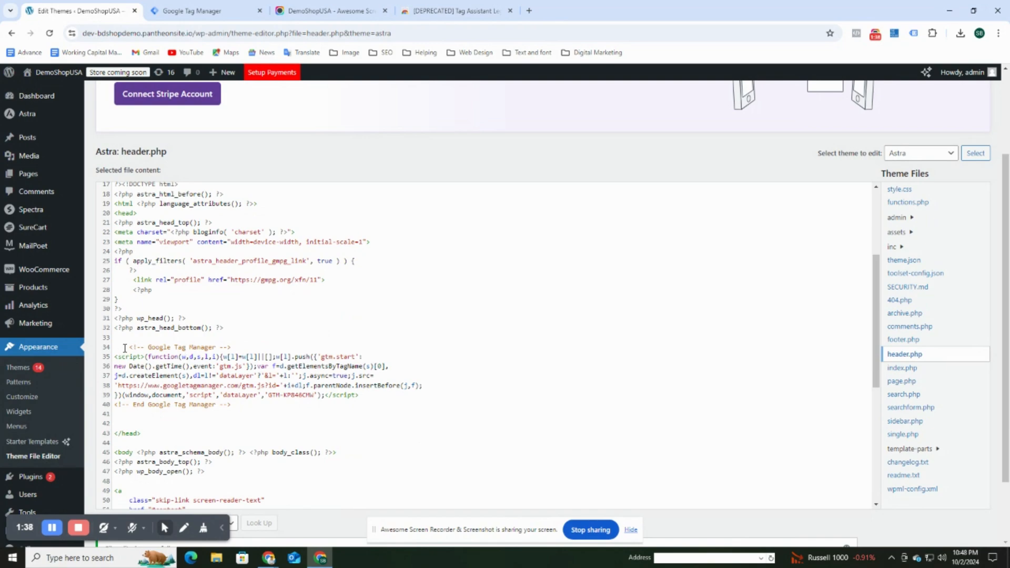
left_click_drag(125, 348, 234, 408)
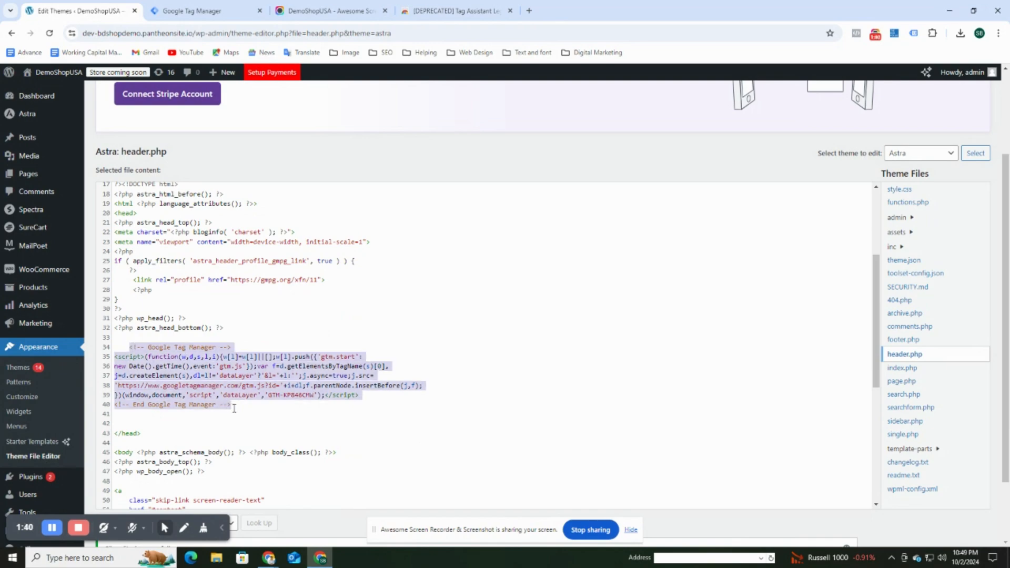
left_click(321, 416)
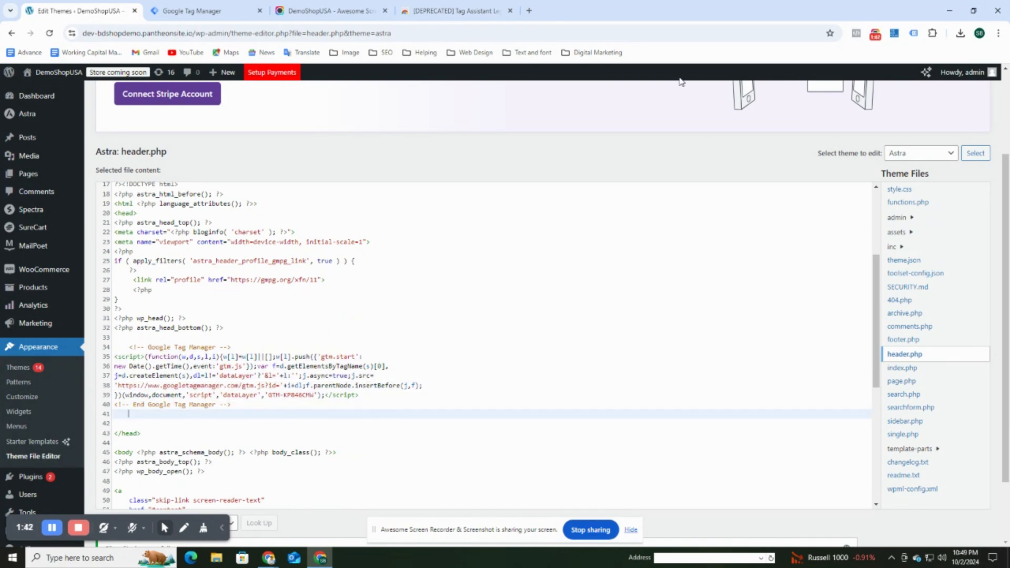
mouse_move(40, 72)
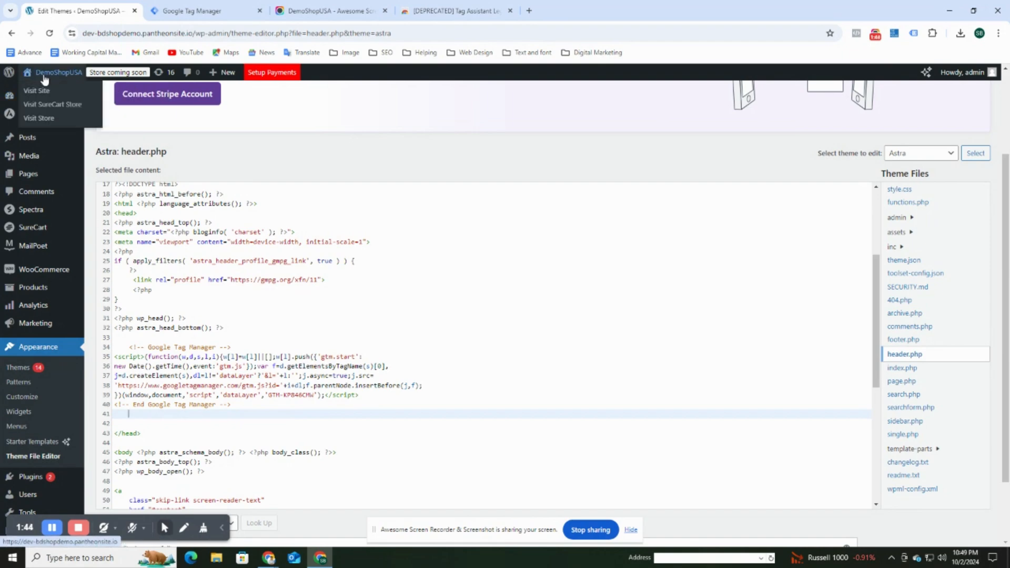
left_click(45, 91)
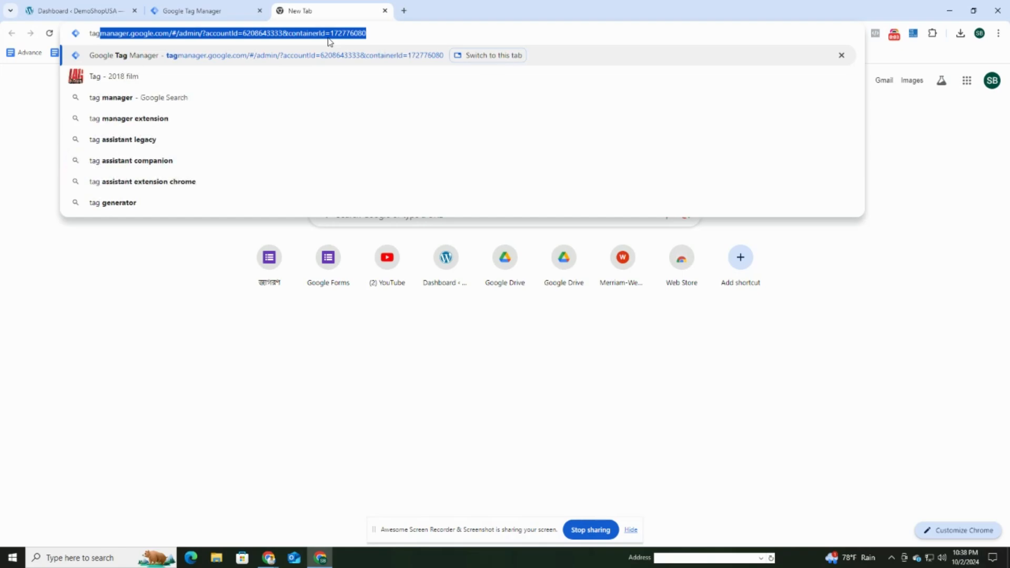
Search for Tag Assistant Legacy and add the extension to Chrome from the Web Store.
type("Ass")
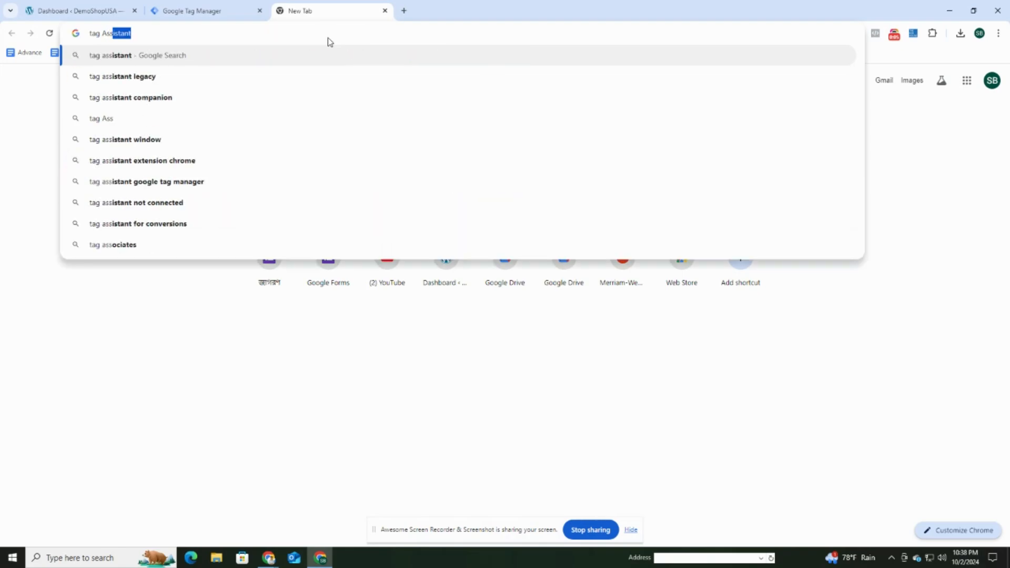
left_click(147, 77)
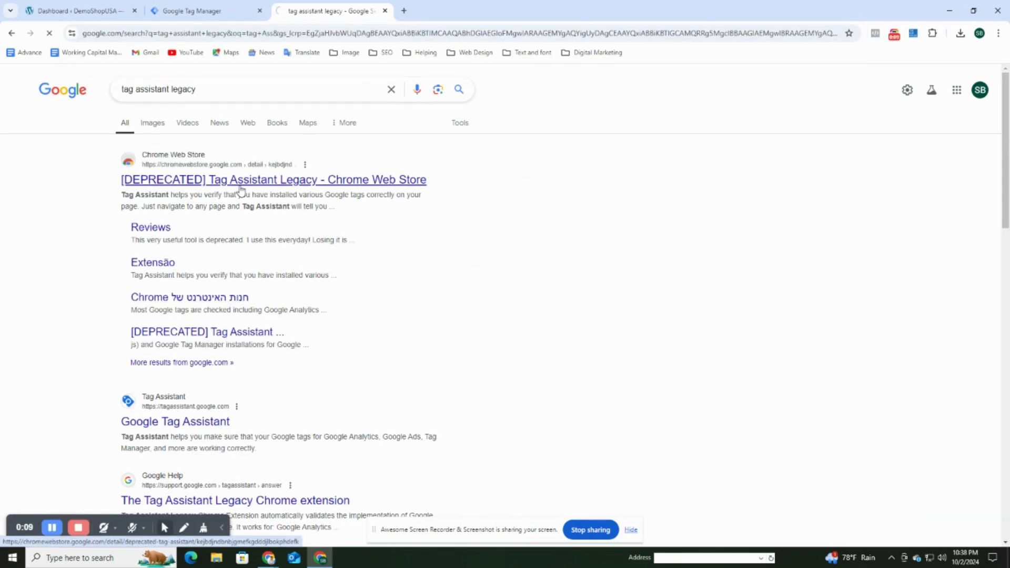
left_click(239, 189)
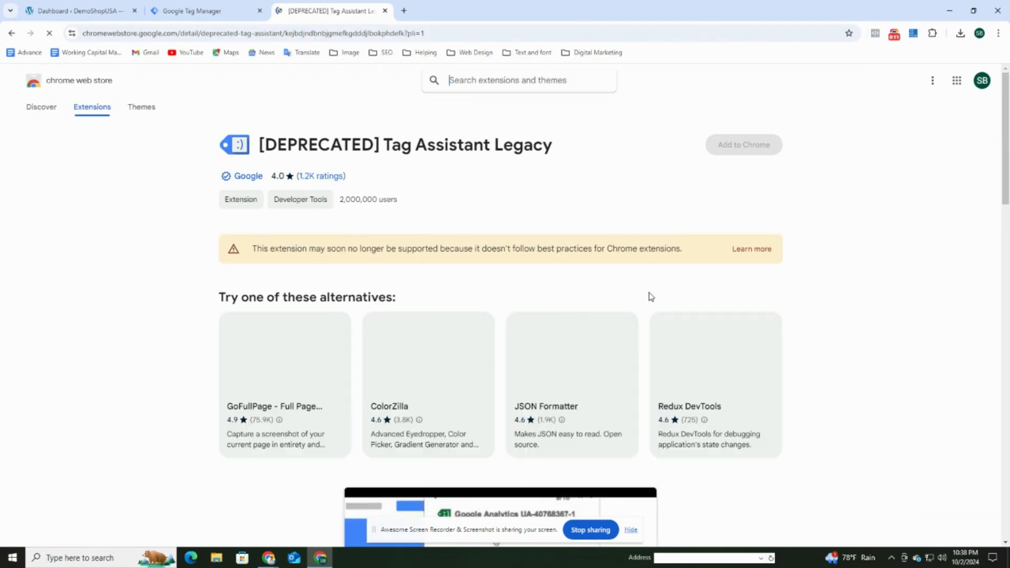
left_click(743, 144)
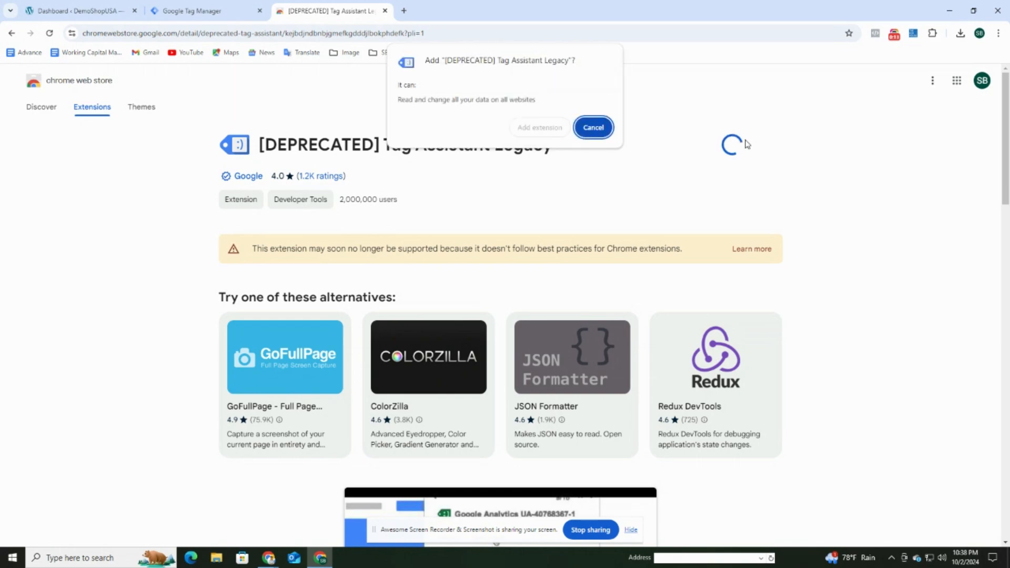
left_click(545, 130)
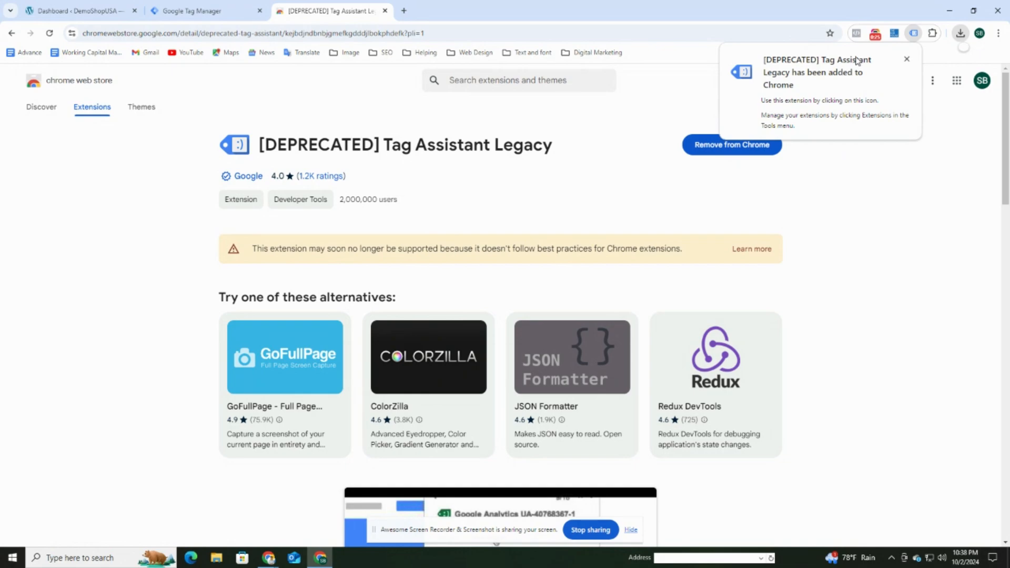
Finish Tag Assistant Legacy's welcome setup, pin it to the toolbar, and reopen it.
left_click(915, 36)
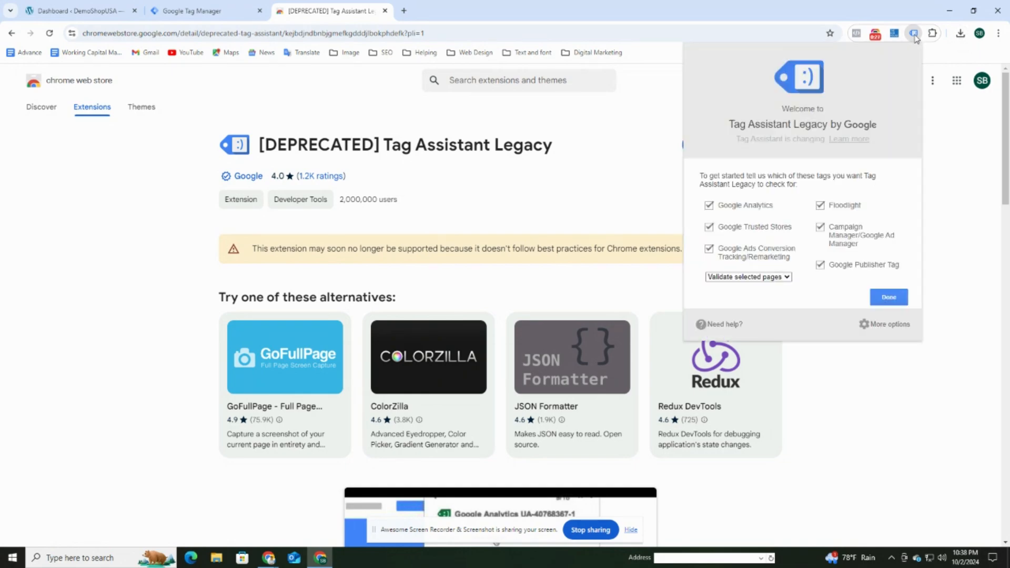
left_click(888, 297)
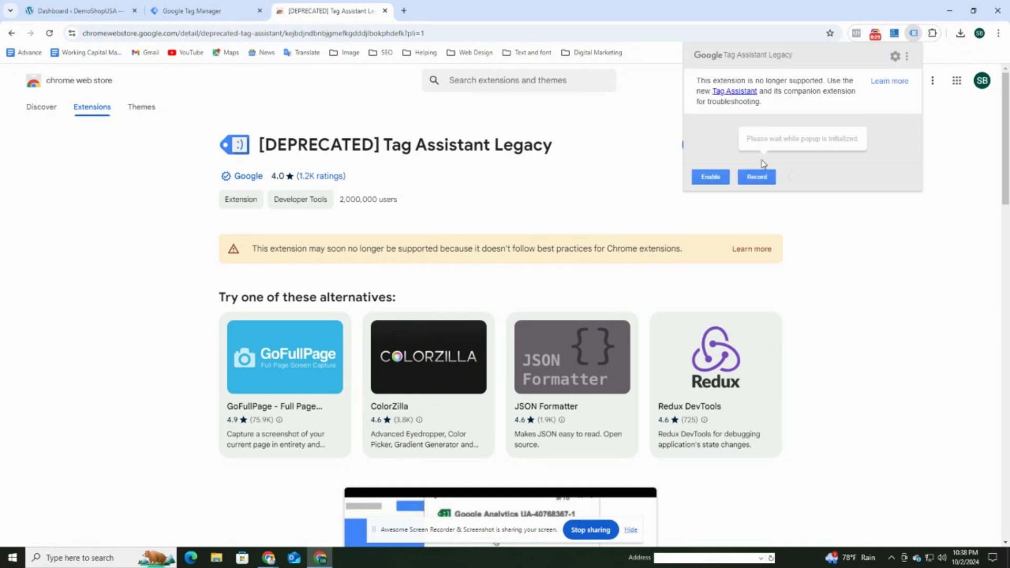
right_click(918, 39)
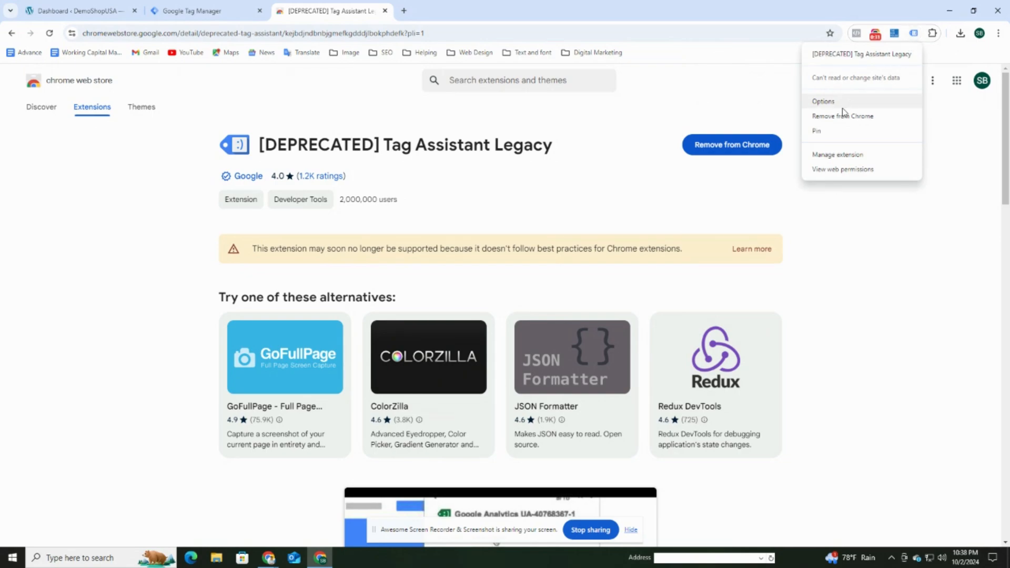
left_click(836, 129)
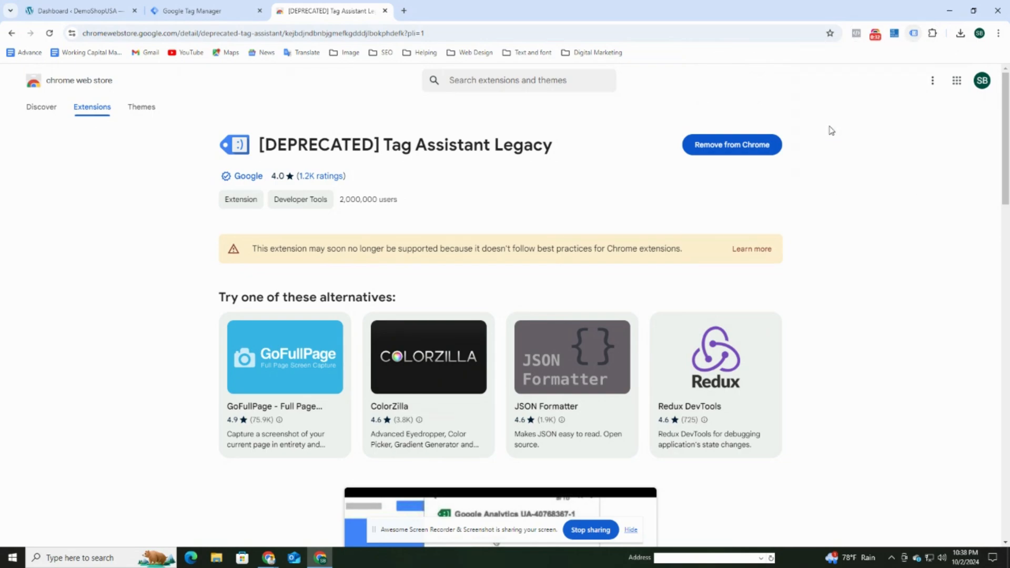
left_click(914, 33)
Enable Tag Assistant Legacy on the shop homepage and allow its extra Chrome permission.
left_click(710, 185)
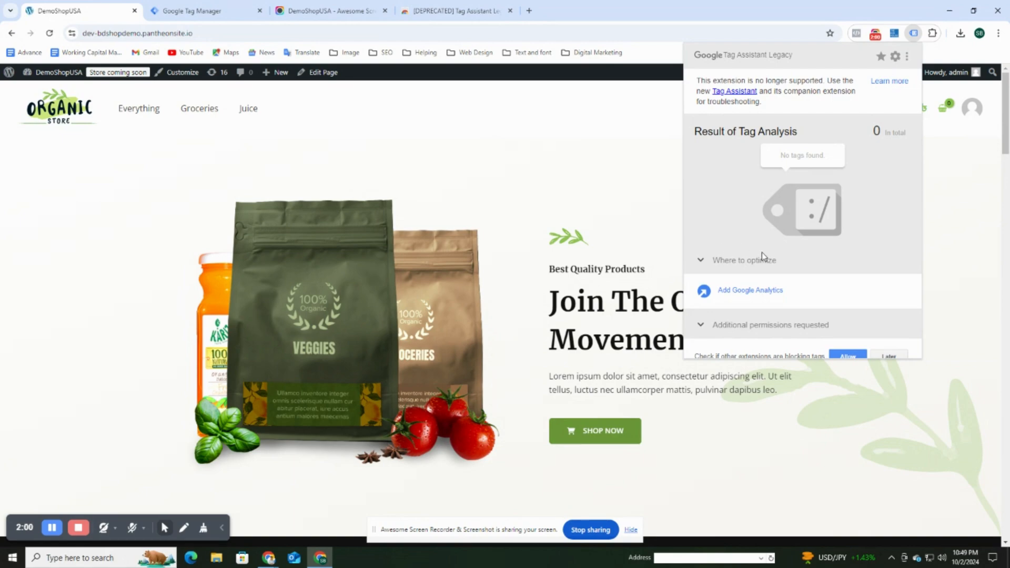
left_click(847, 356)
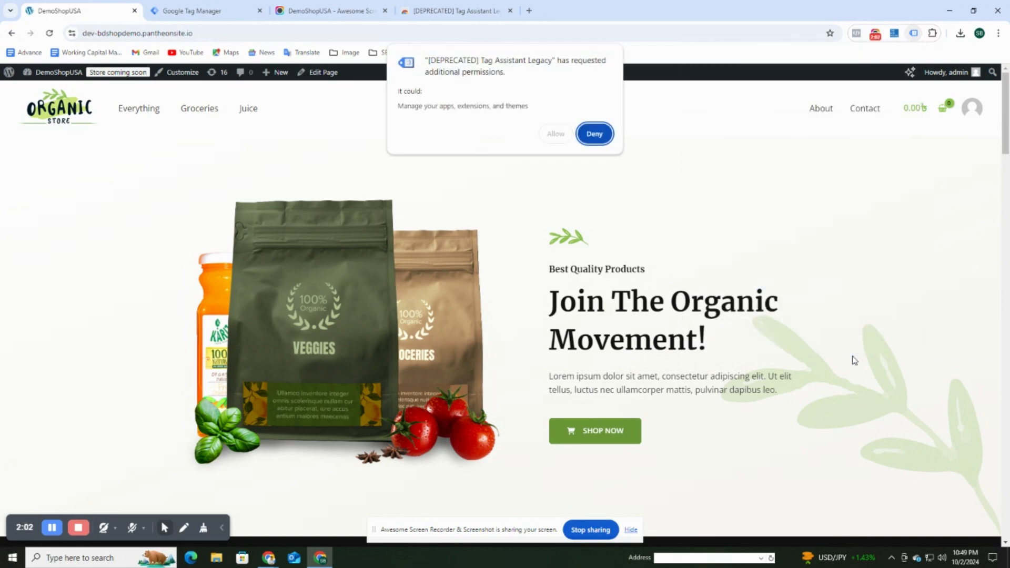
left_click(556, 134)
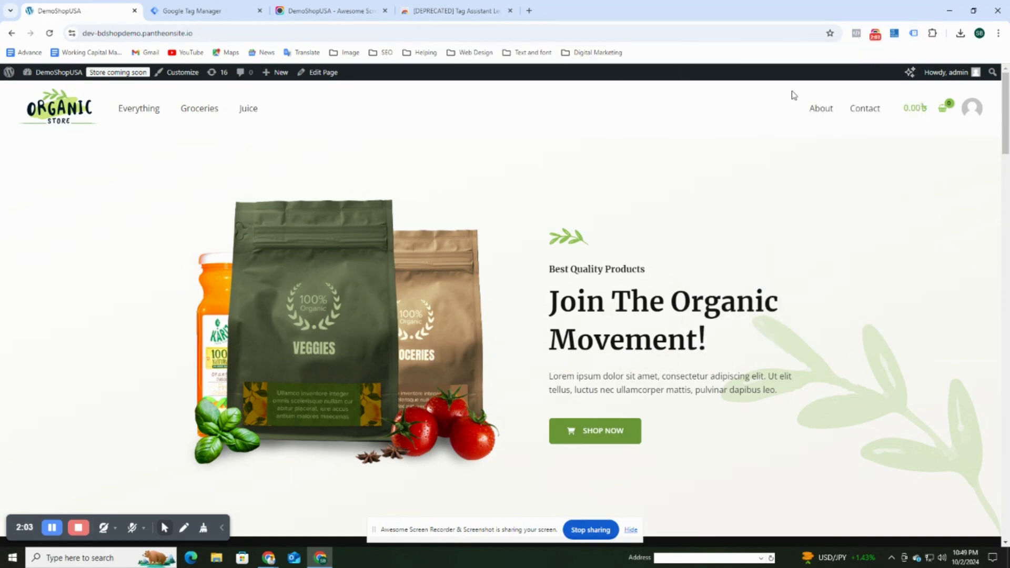
left_click(913, 32)
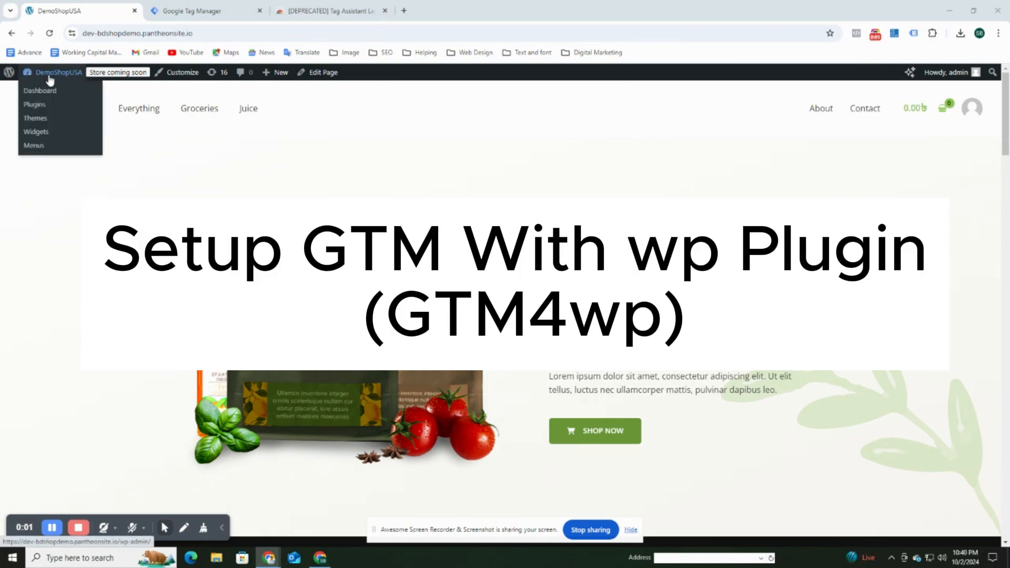
Search the WordPress plugin directory for GTM, then install and activate GTM4WP.
left_click(51, 91)
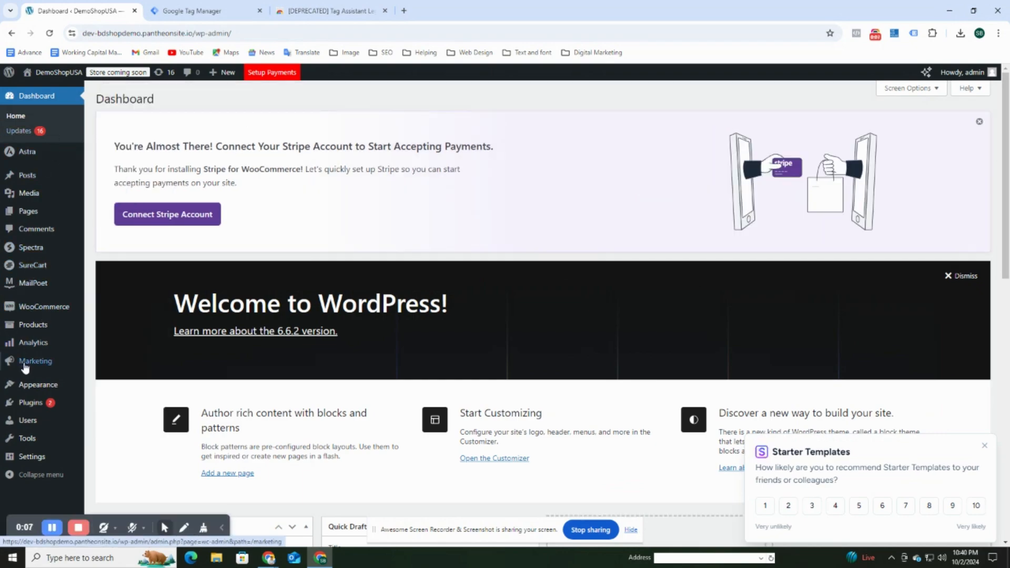
mouse_move(43, 405)
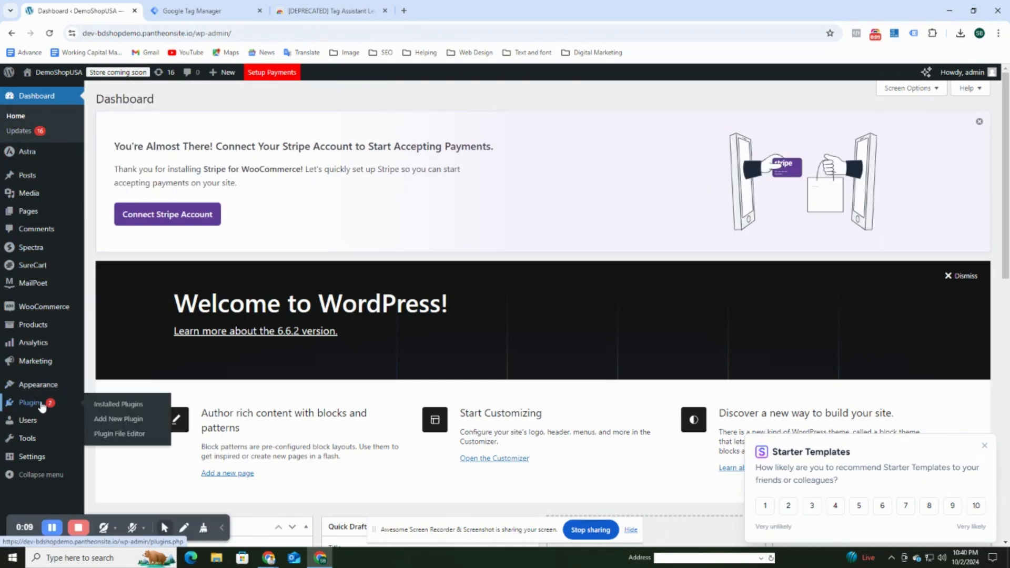
left_click(116, 421)
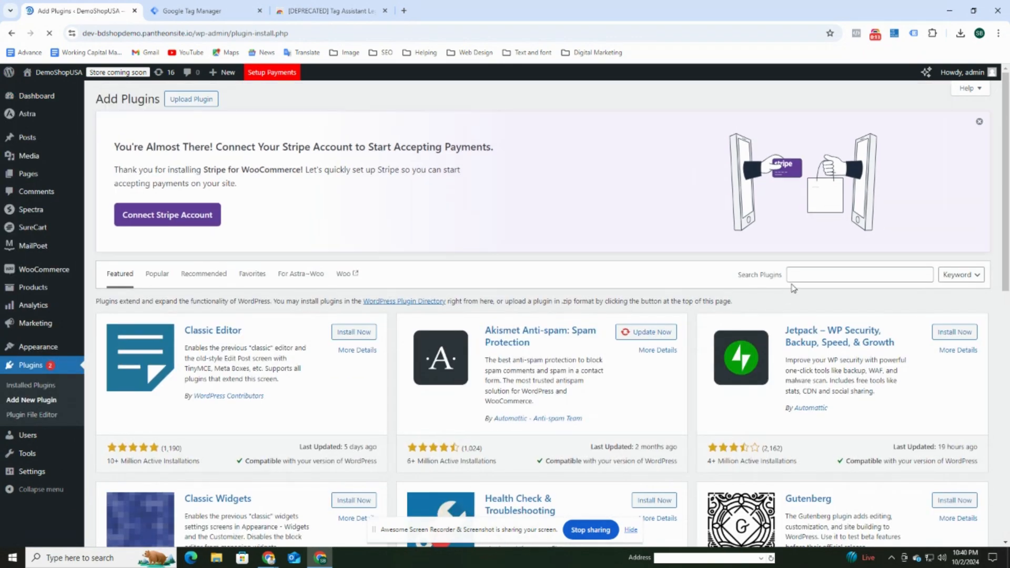
left_click(811, 272)
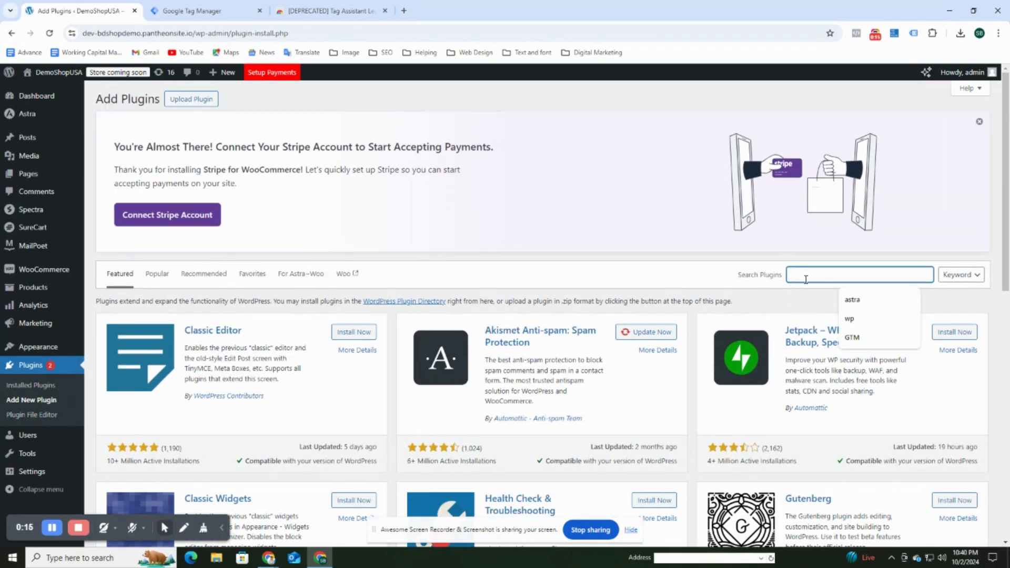
type("GTM")
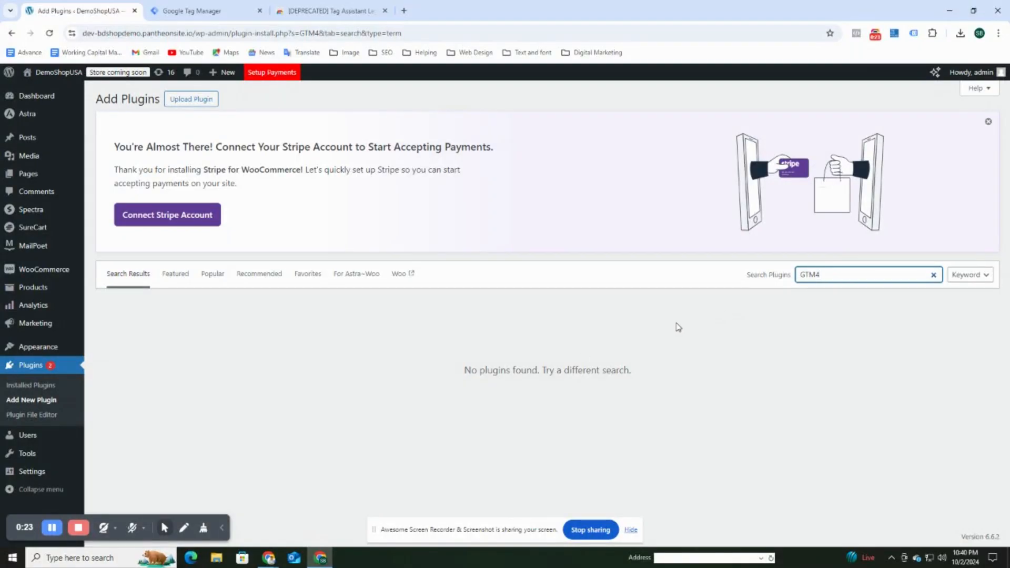
key("BackSpace")
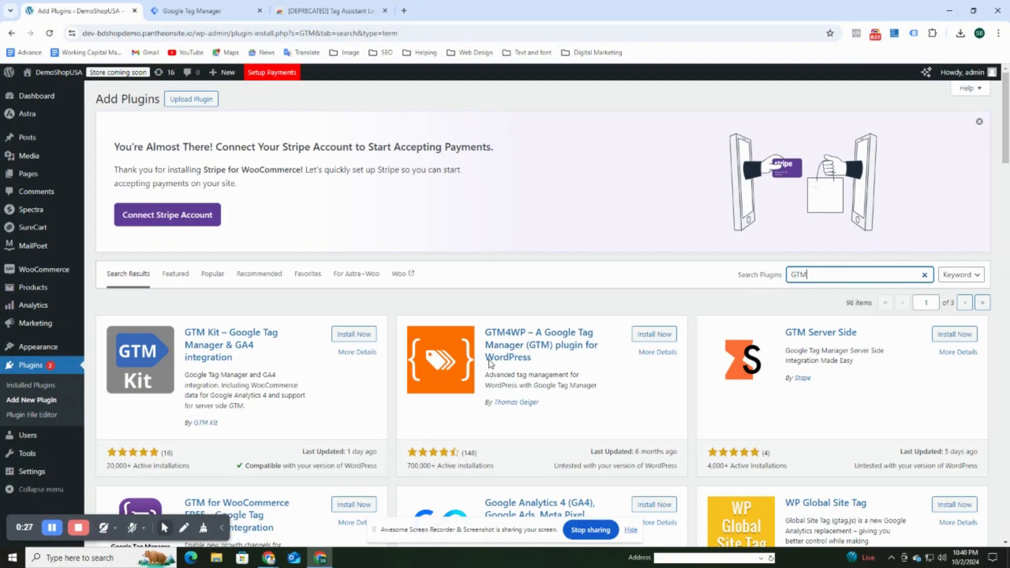
left_click(658, 336)
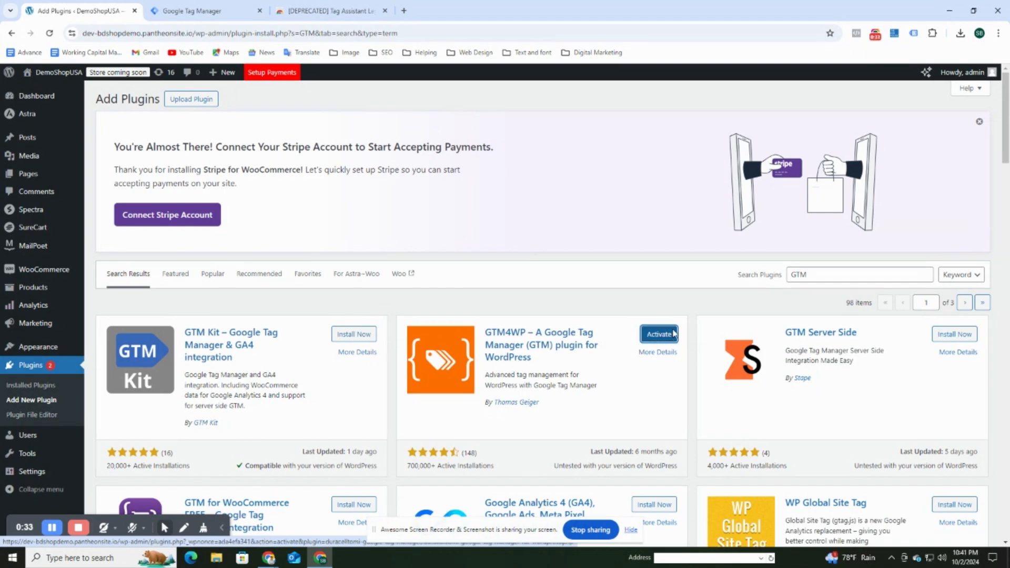
left_click(673, 334)
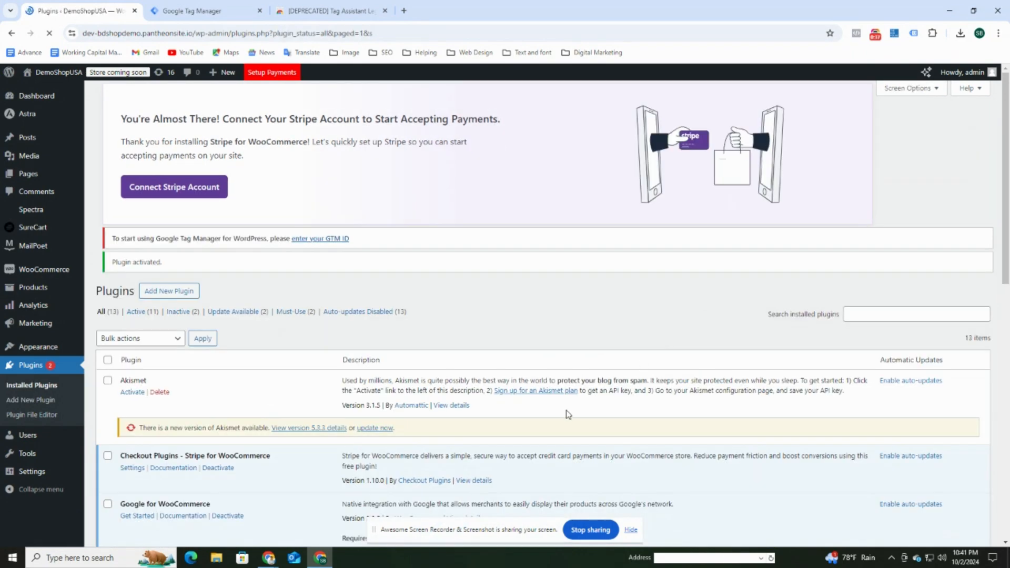
Check the empty GTM4WP options page, then select container ID GTM-KP846CMW in Tag Manager.
scroll(223, 462, "down", 5)
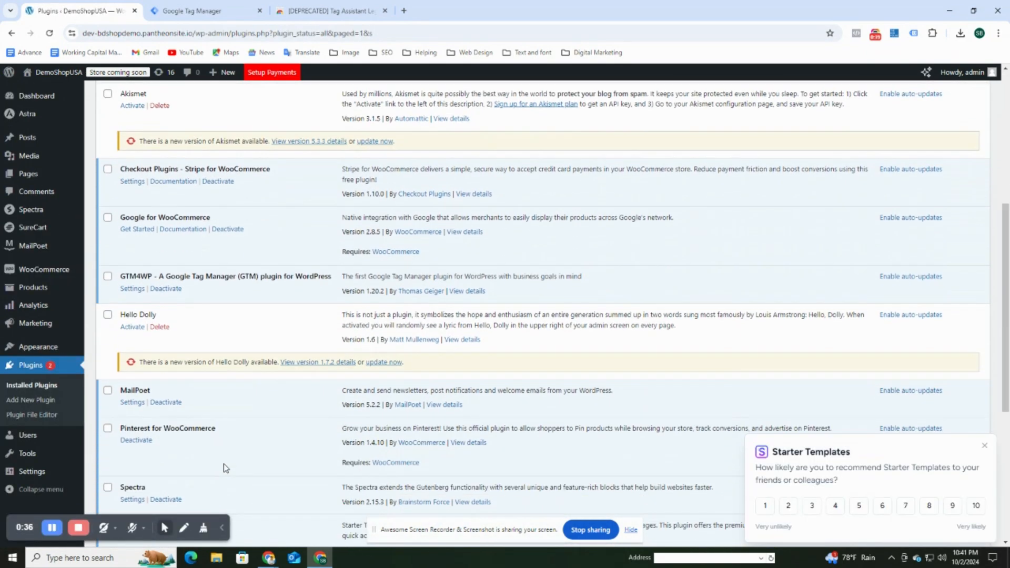
scroll(223, 463, "down", 5)
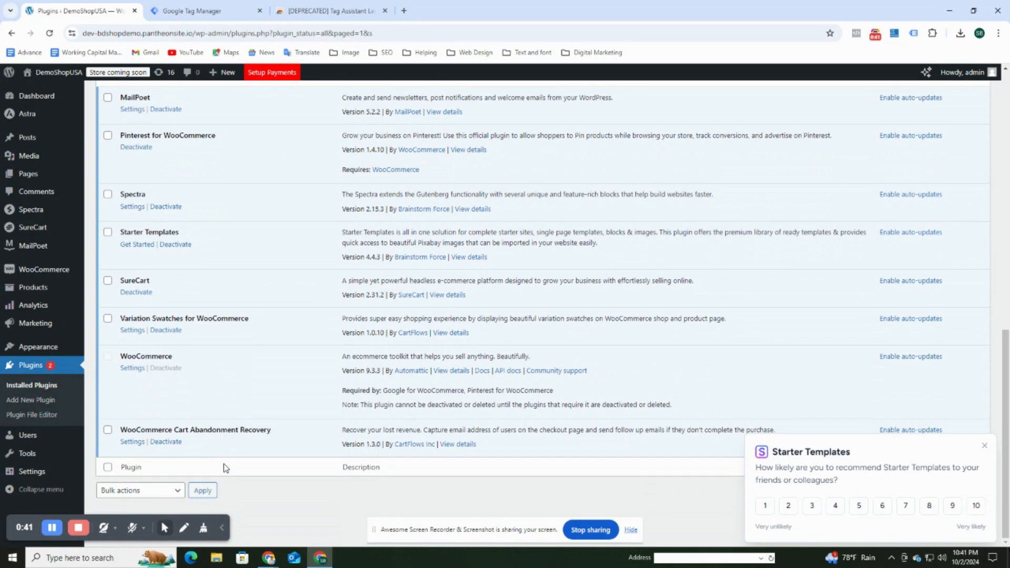
scroll(223, 463, "up", 6)
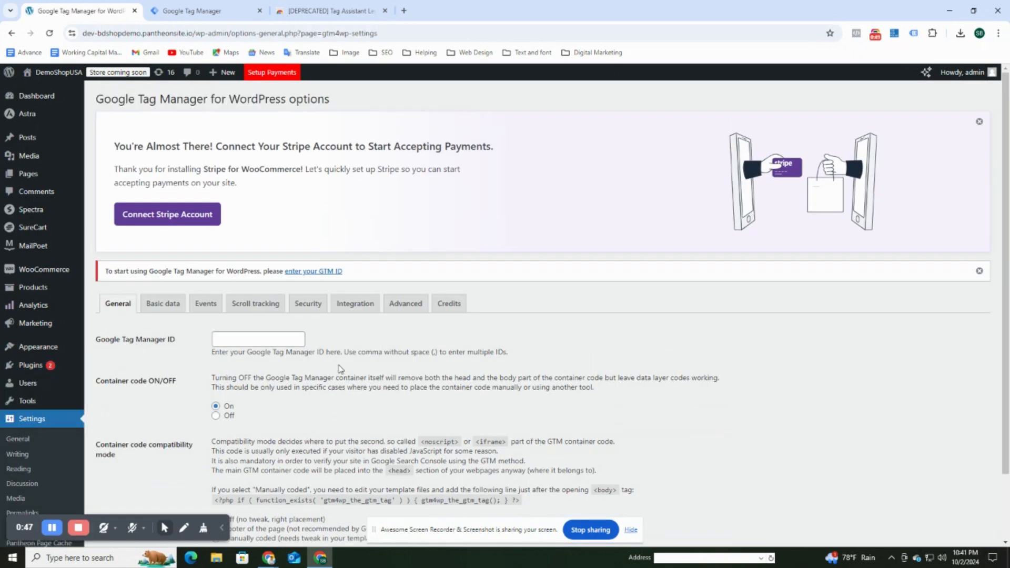
scroll(338, 369, "down", 2)
scroll(335, 369, "up", 2)
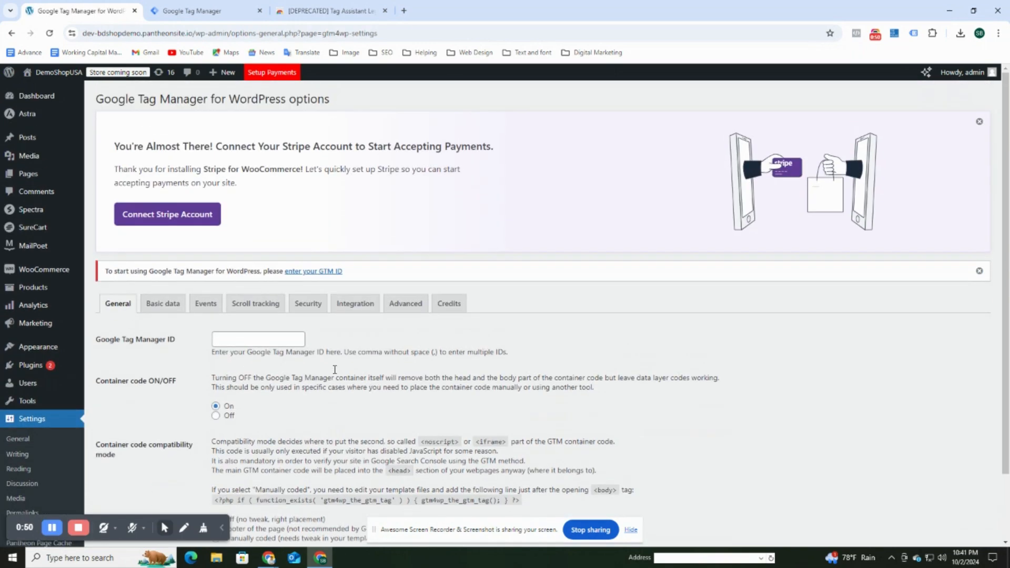
left_click(218, 10)
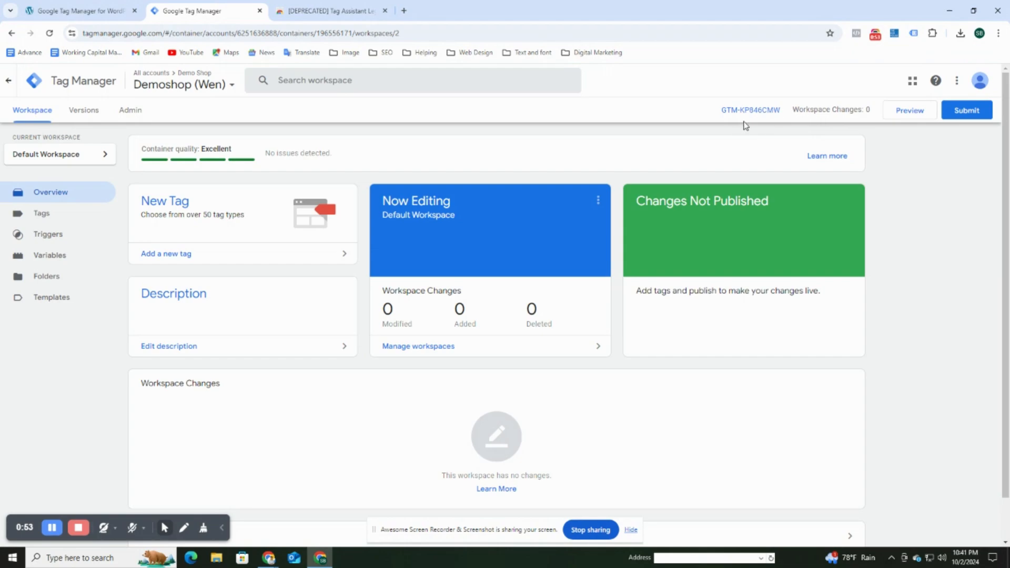
left_click_drag(720, 111, 782, 108)
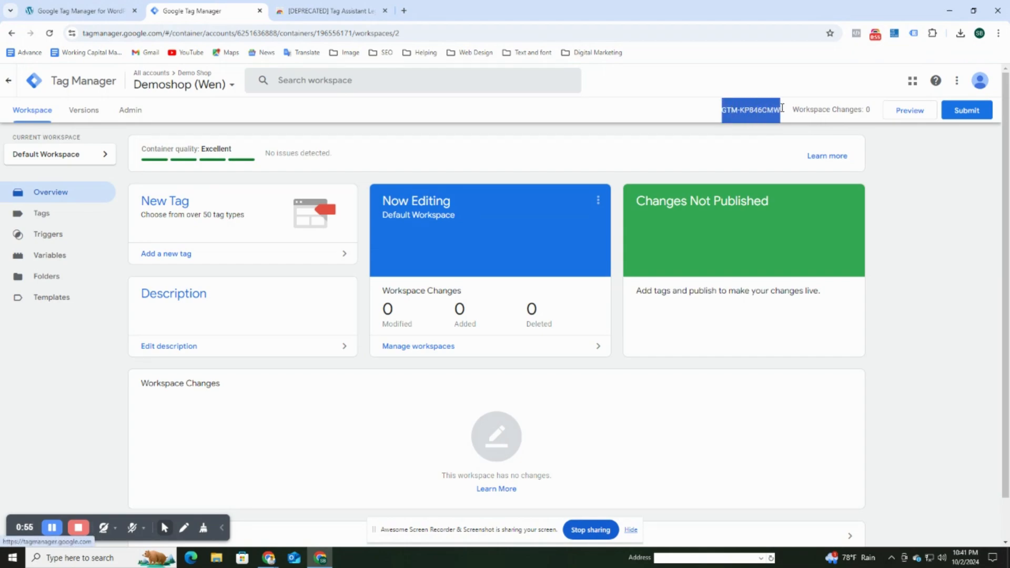
Copy GTM-KP846CMW into the GTM4WP Google Tag Manager ID field and save.
right_click(759, 112)
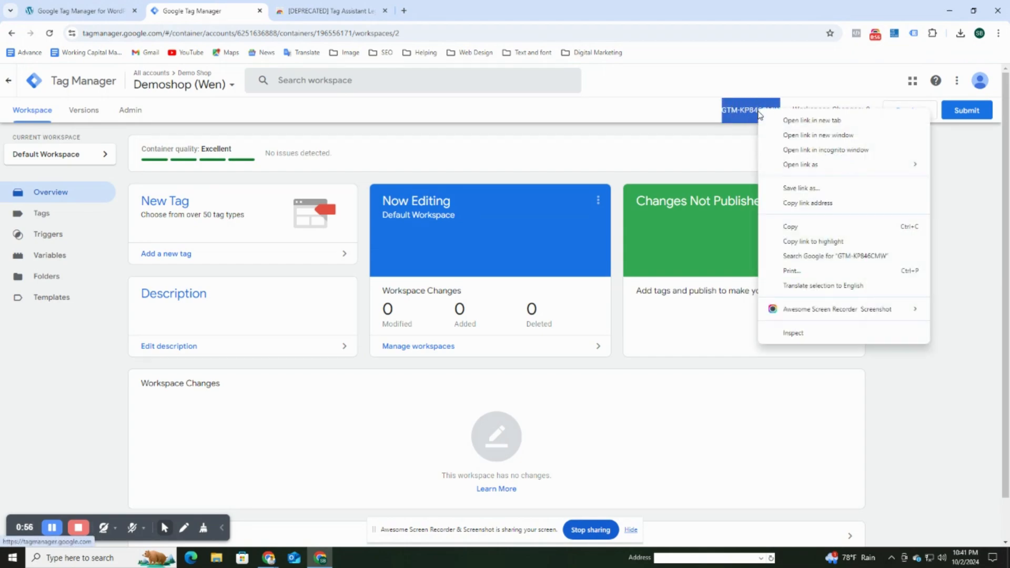
left_click(799, 227)
left_click(143, 4)
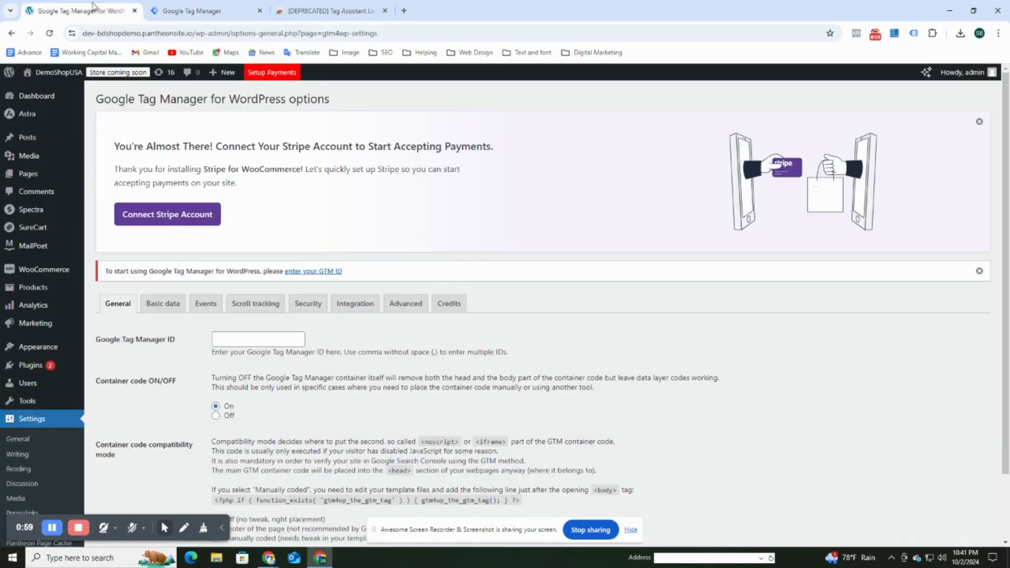
scroll(333, 323, "down", 1)
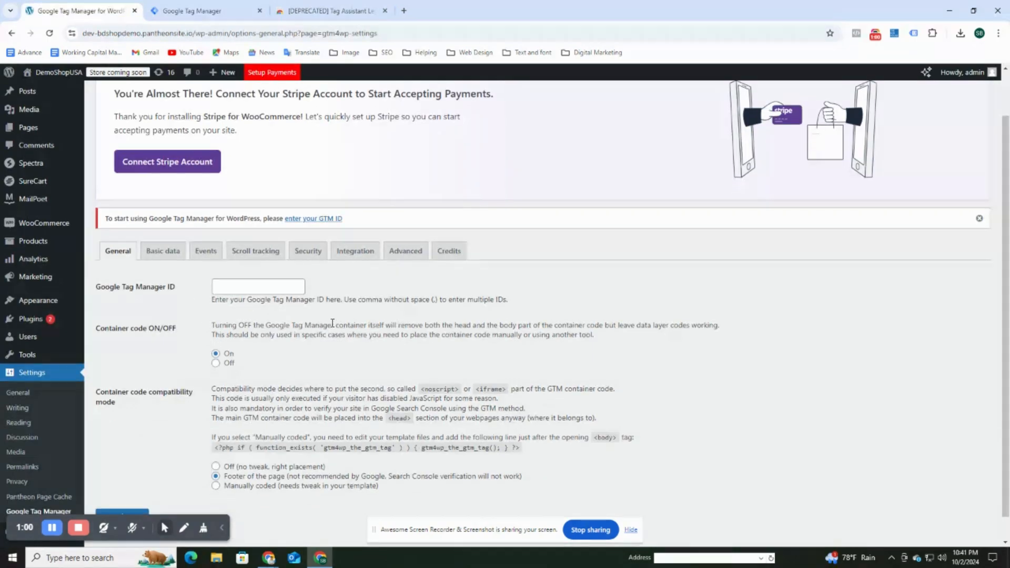
left_click(275, 291)
right_click(274, 291)
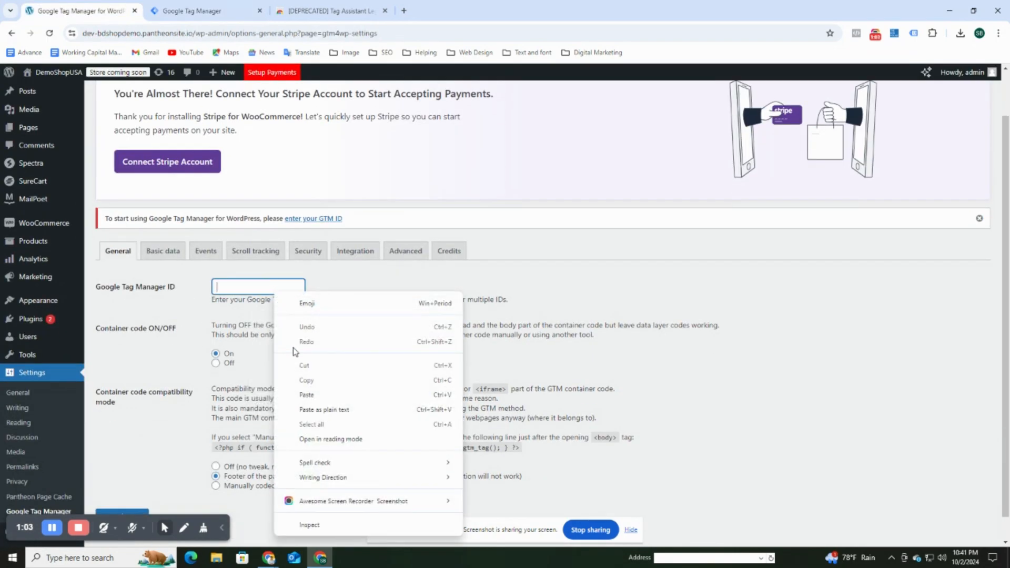
left_click(303, 394)
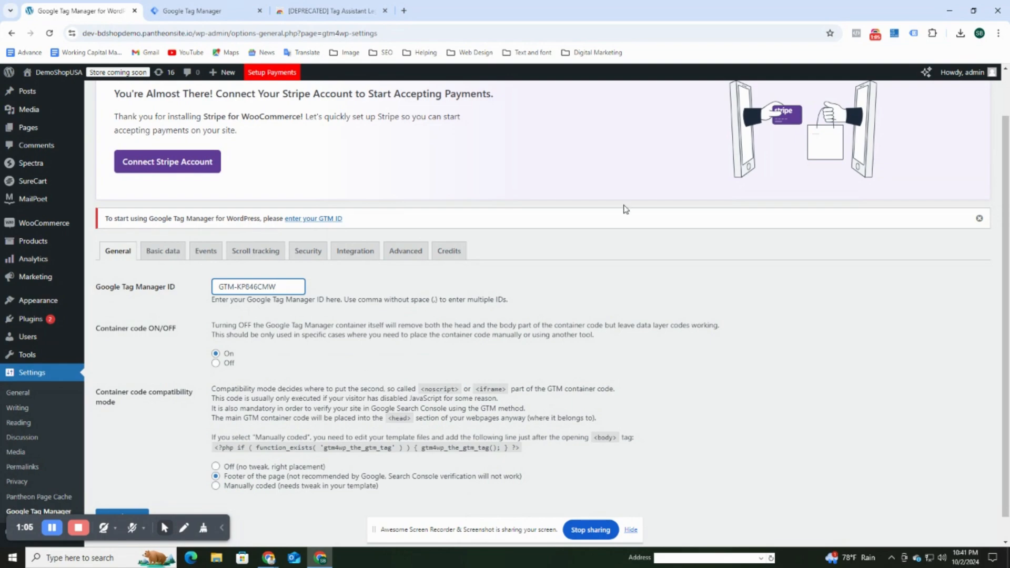
scroll(152, 331, "down", 1)
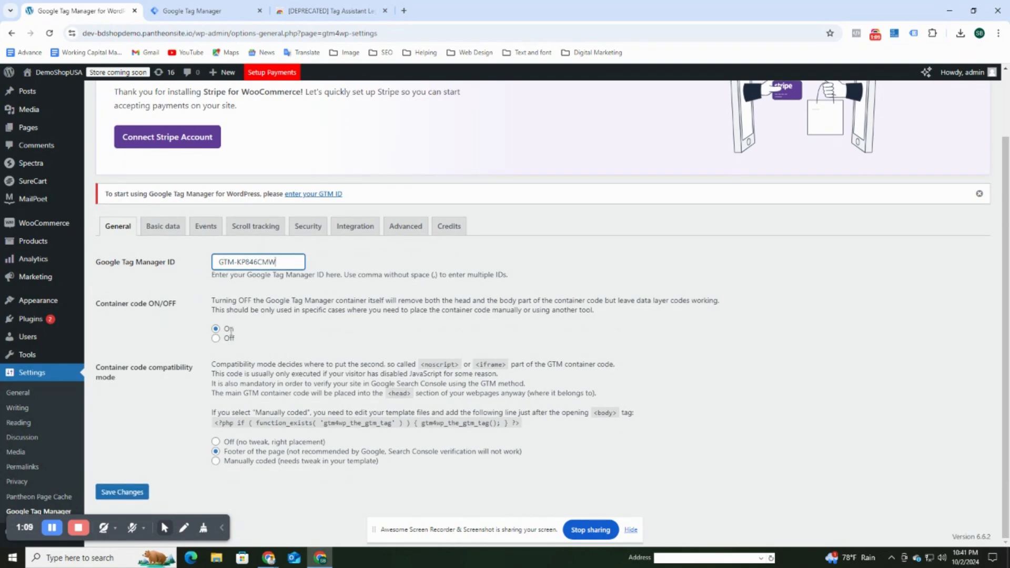
left_click(133, 495)
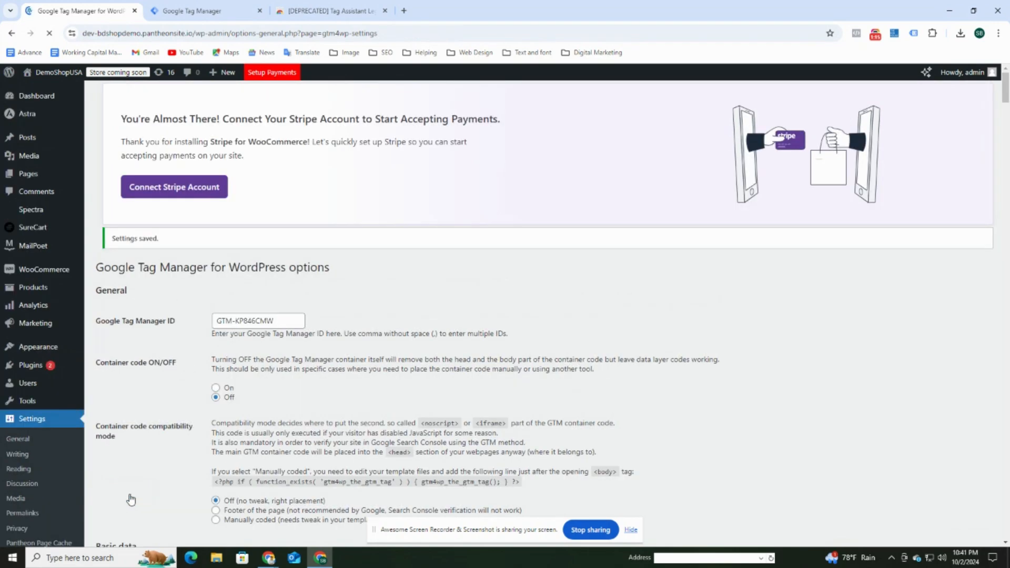
Switch GTM4WP's container code to On and save the settings again.
scroll(219, 347, "down", 2)
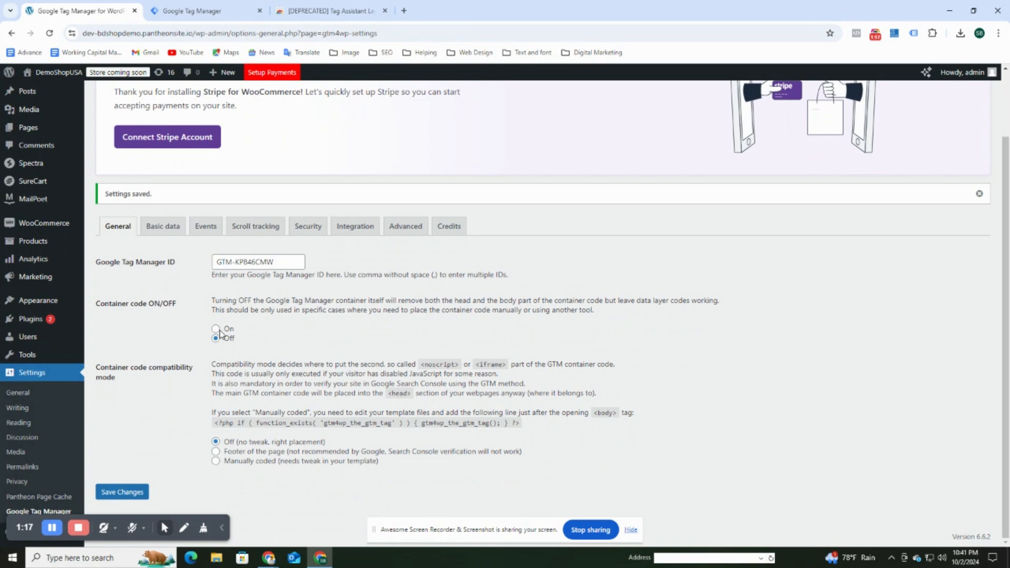
left_click(215, 329)
left_click(136, 491)
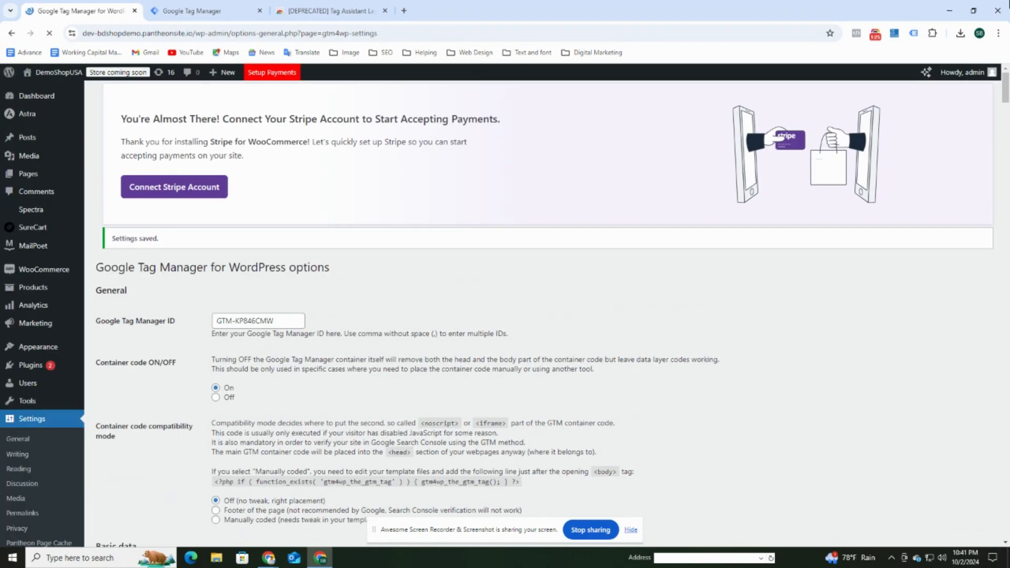
scroll(654, 480, "down", 9)
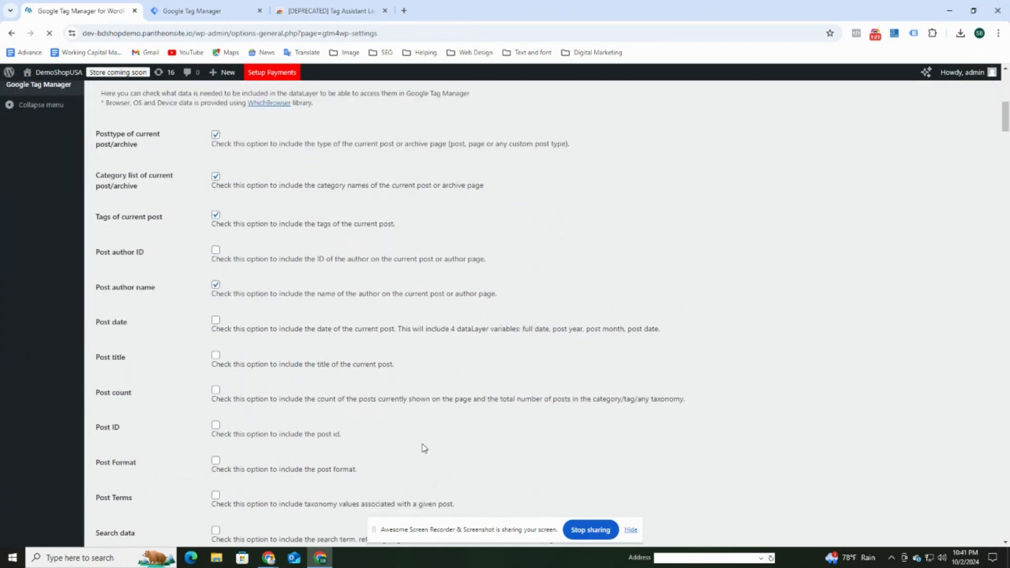
scroll(422, 443, "down", 2)
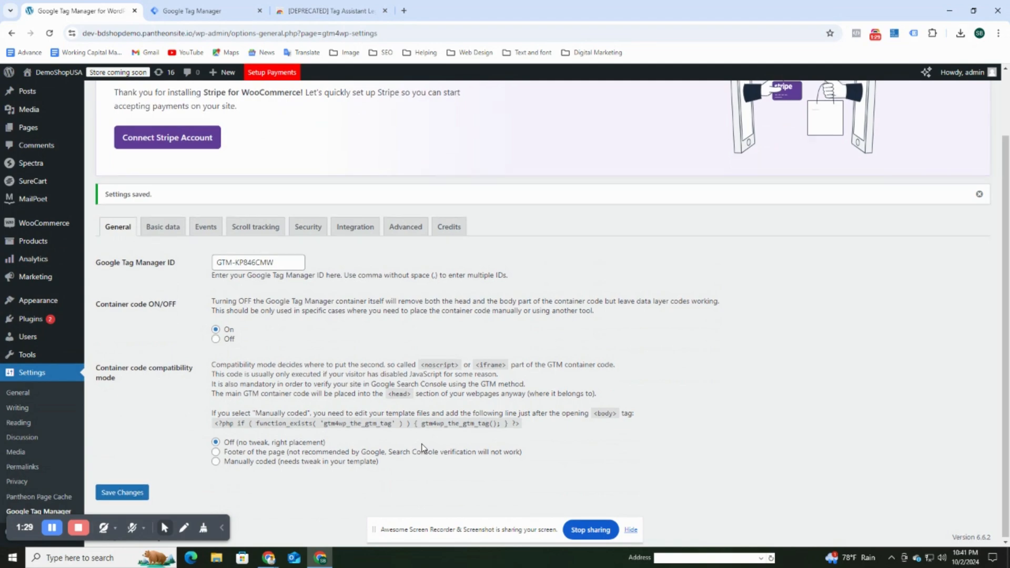
scroll(422, 444, "up", 2)
mouse_move(31, 75)
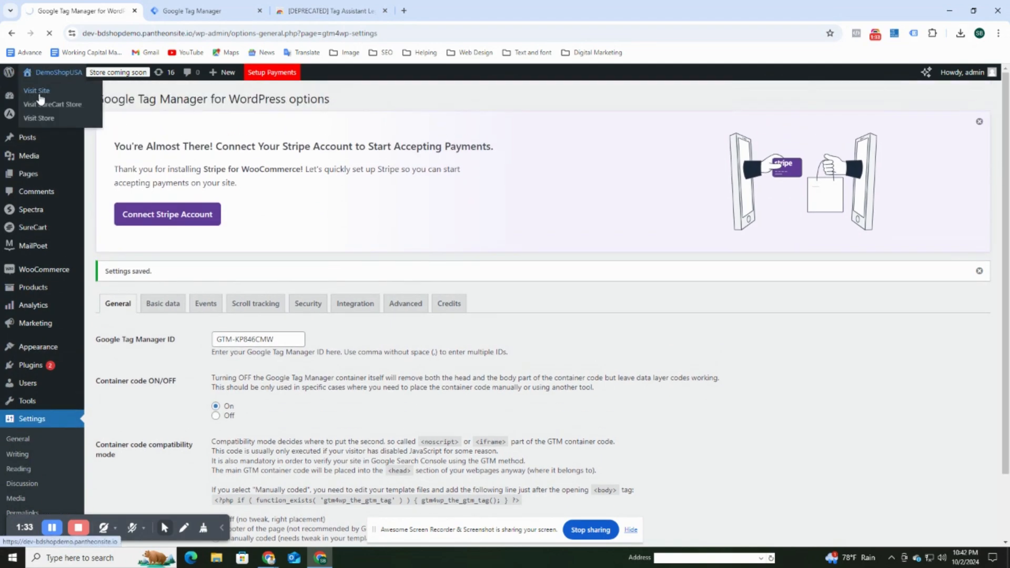
On the shop's front page, enable Tag Assistant Legacy and reload the page.
left_click(39, 95)
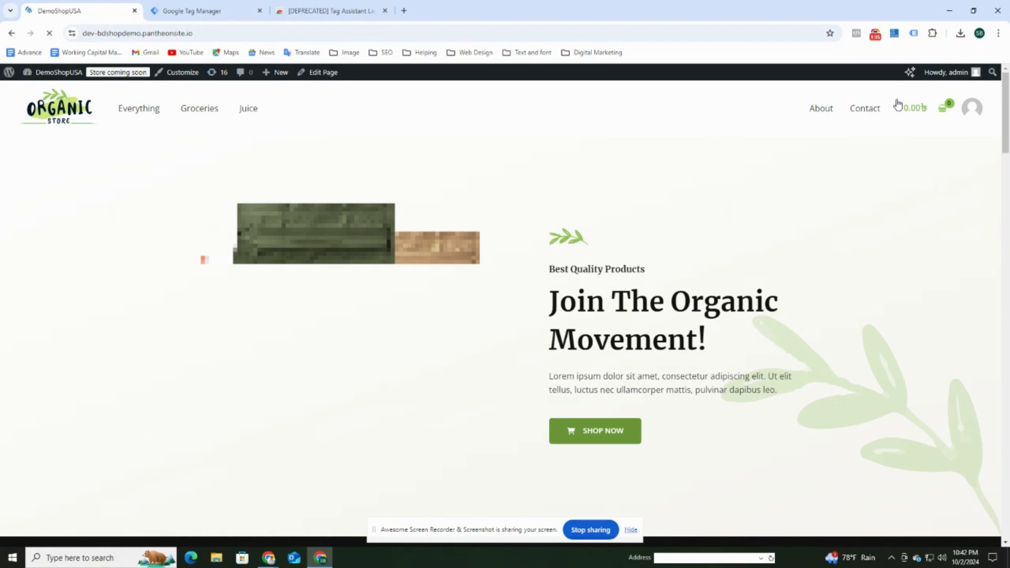
left_click(914, 34)
left_click(729, 181)
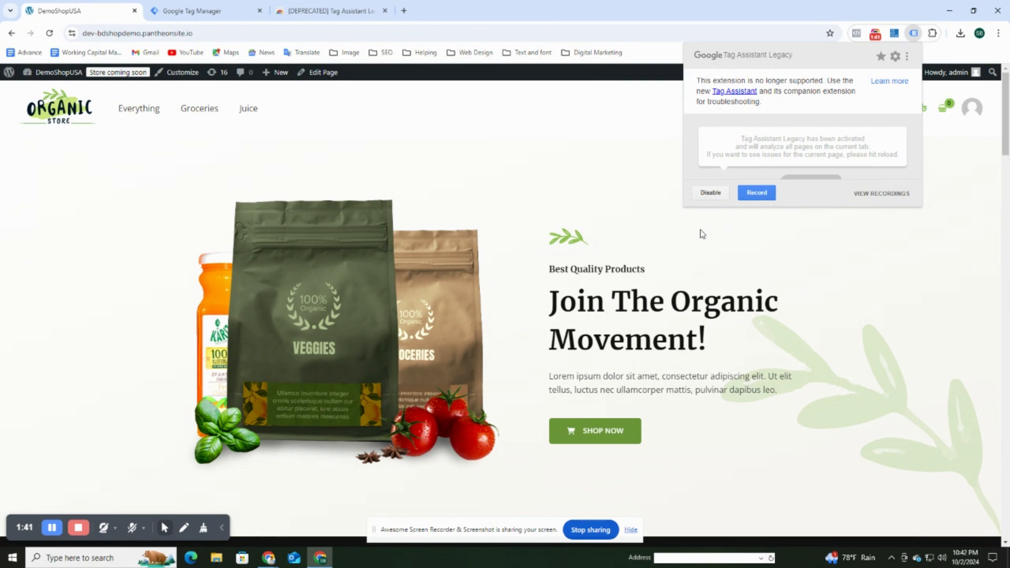
left_click(658, 230)
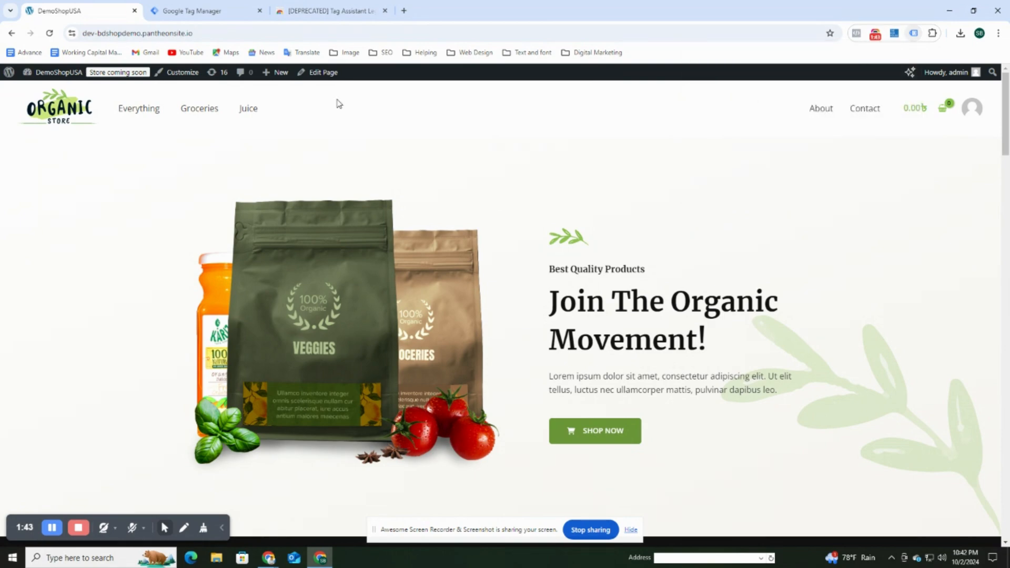
left_click(51, 34)
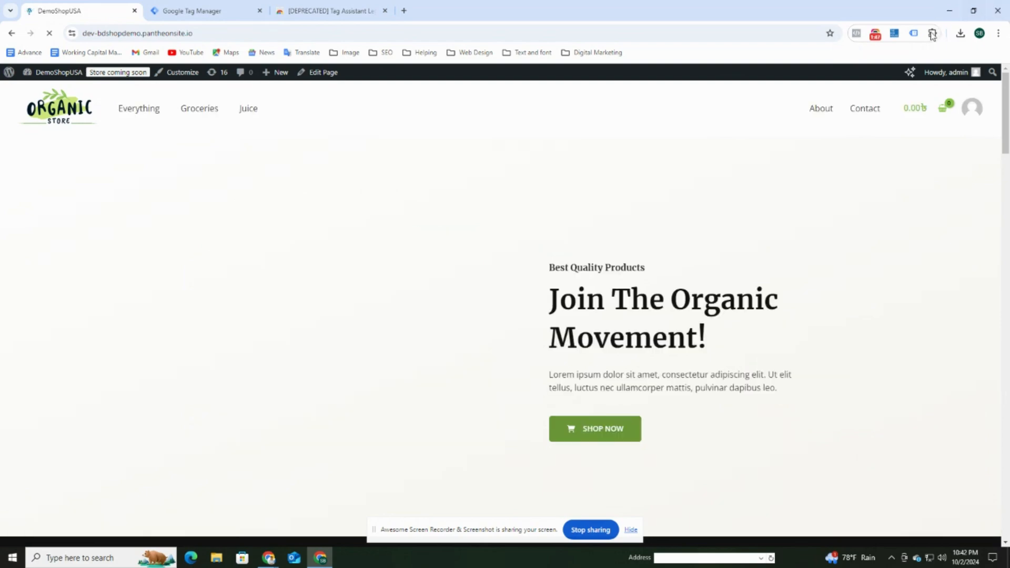
Confirm Tag Assistant detects container GTM-KP846CMW, then return to the Tag Manager accounts list.
left_click(914, 33)
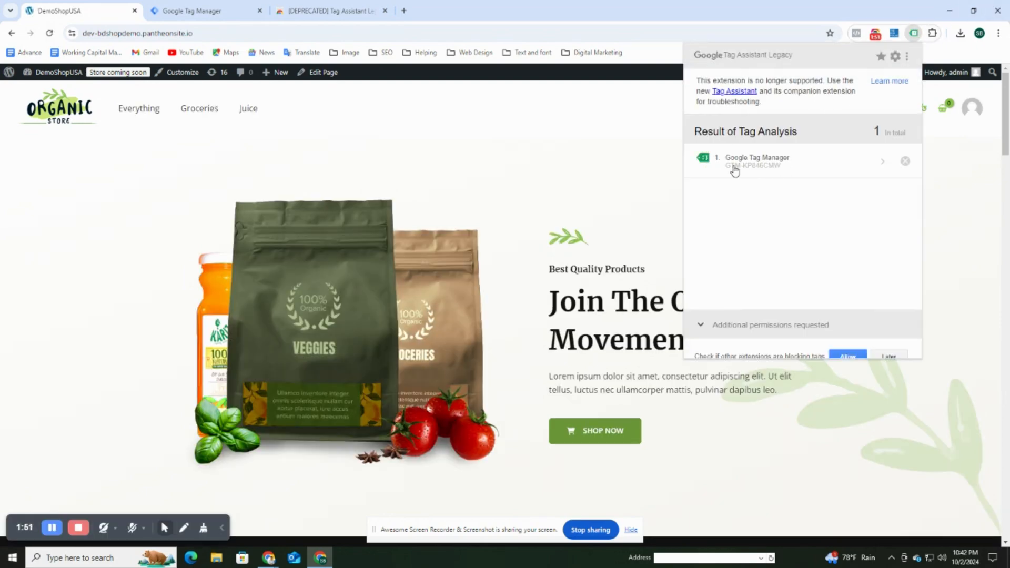
left_click_drag(726, 165, 783, 172)
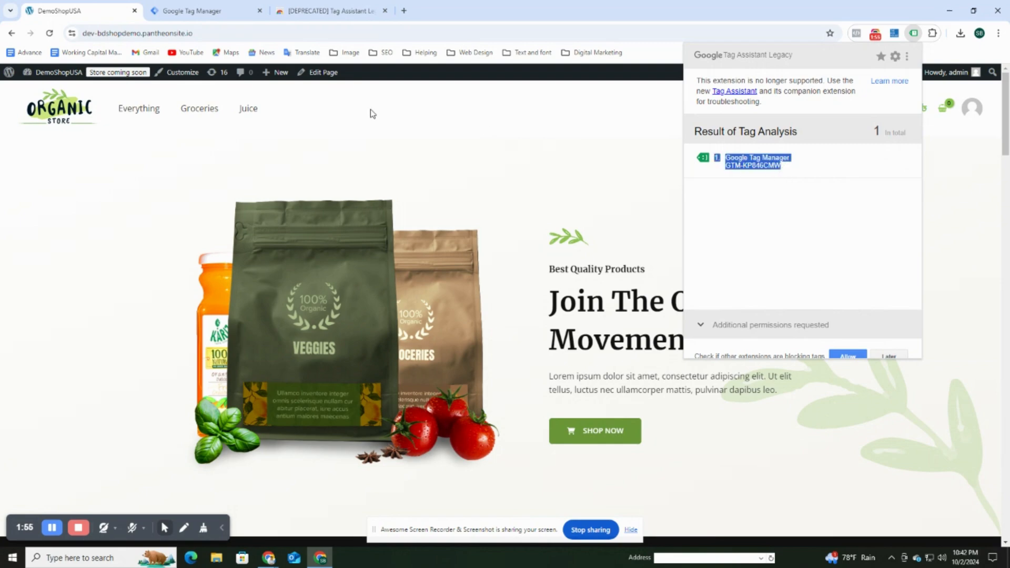
left_click(194, 10)
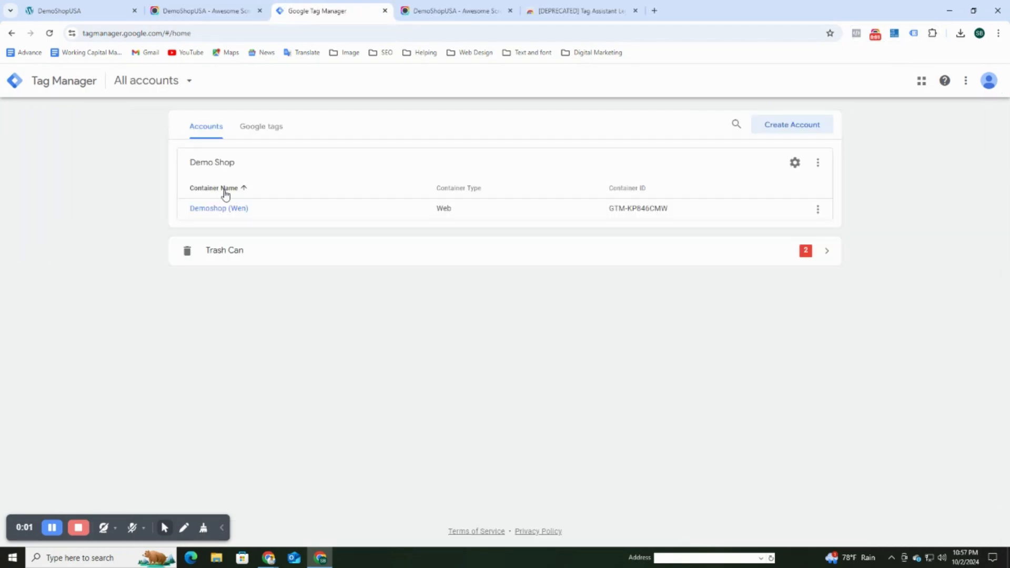
Open the Demoshop (Web) container's Admin and view Demo Shop account user management.
left_click(219, 208)
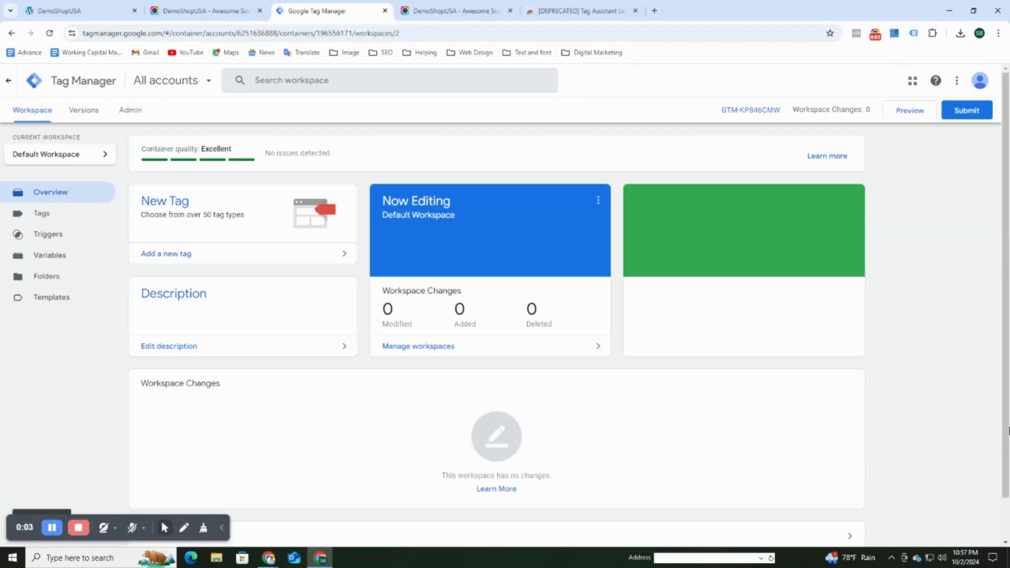
scroll(850, 371, "down", 1)
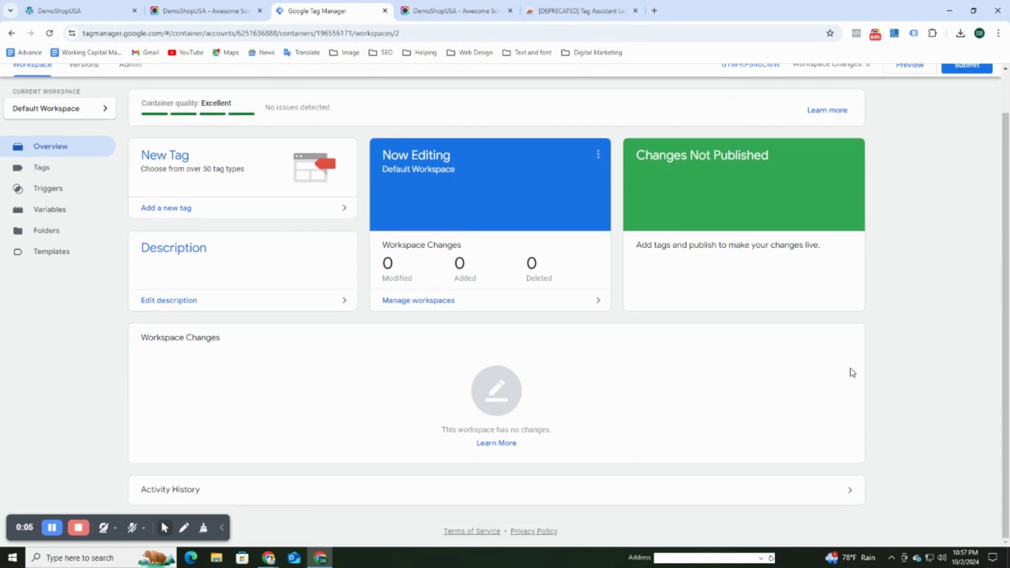
scroll(846, 379, "up", 1)
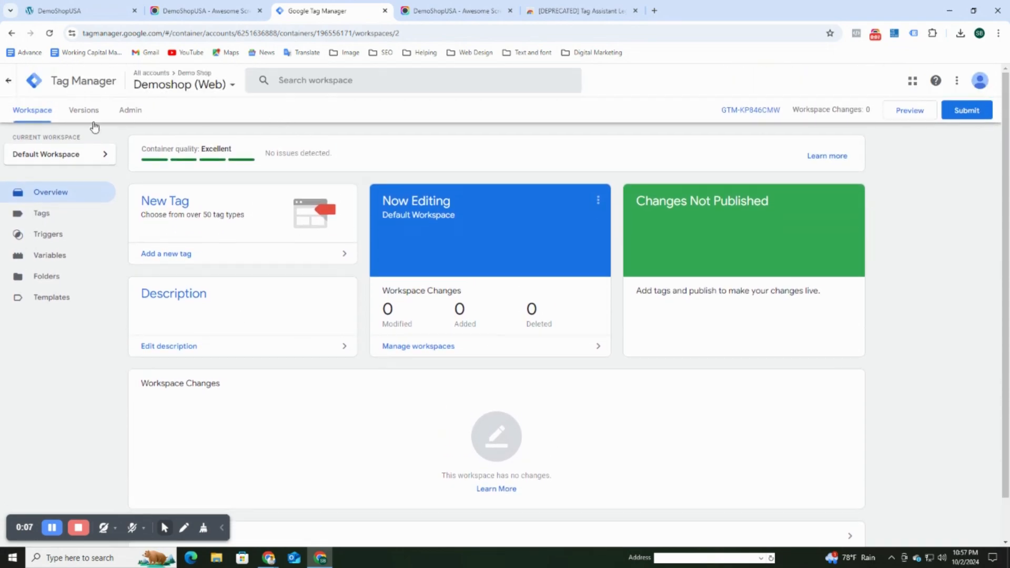
left_click(130, 110)
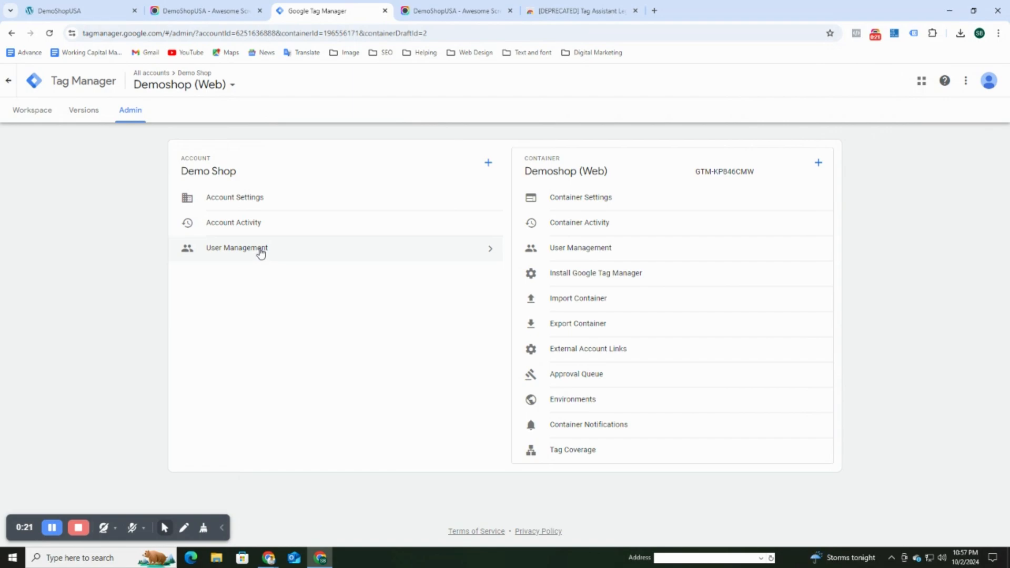
left_click(477, 252)
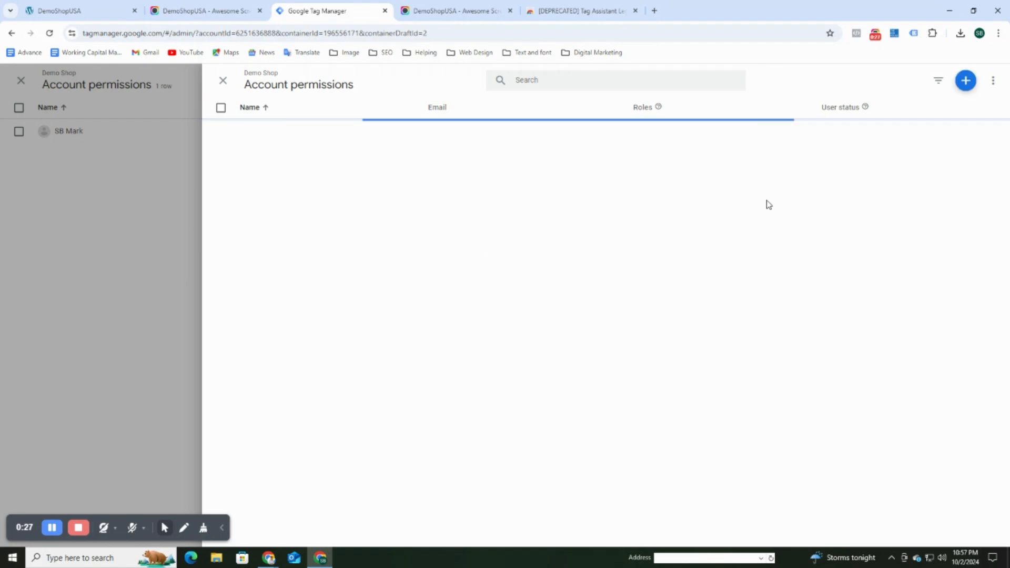
Add a user to the Demo Shop account by entering the invitee's e-mail address.
left_click(966, 80)
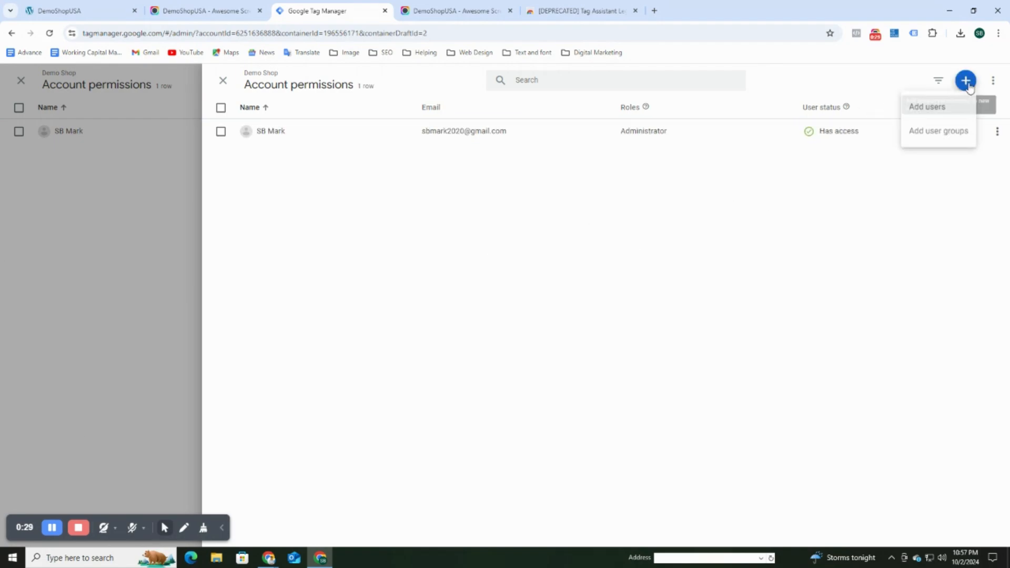
left_click(945, 110)
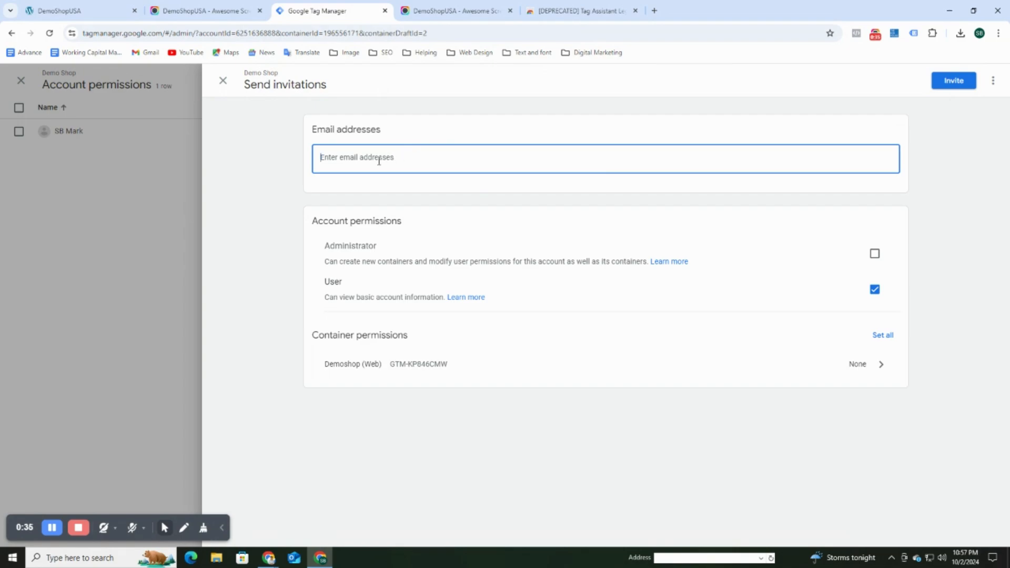
key("Return")
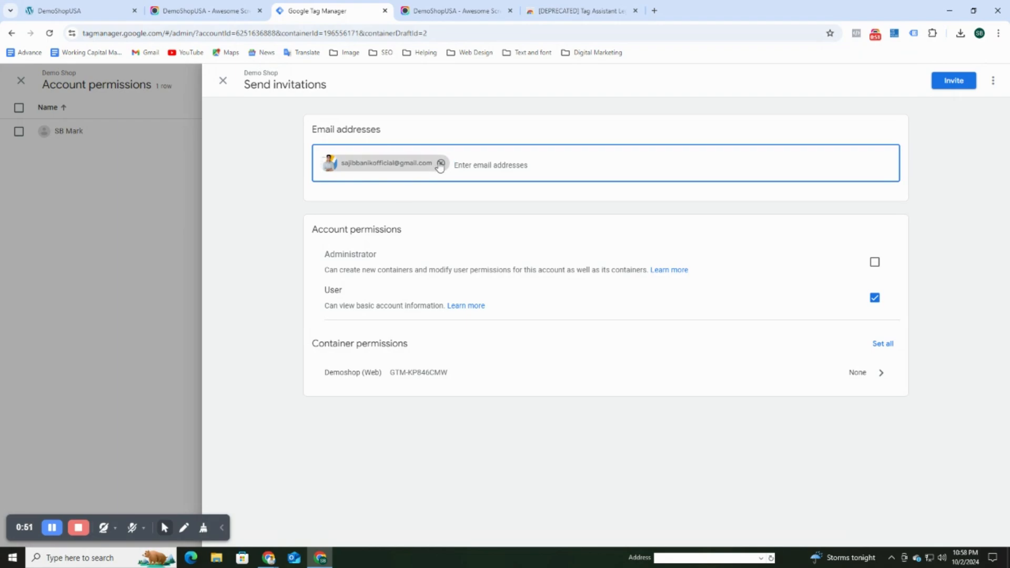
Give the invitee Administrator rights and Publish container access, then send the invitation.
left_click(875, 261)
left_click(876, 300)
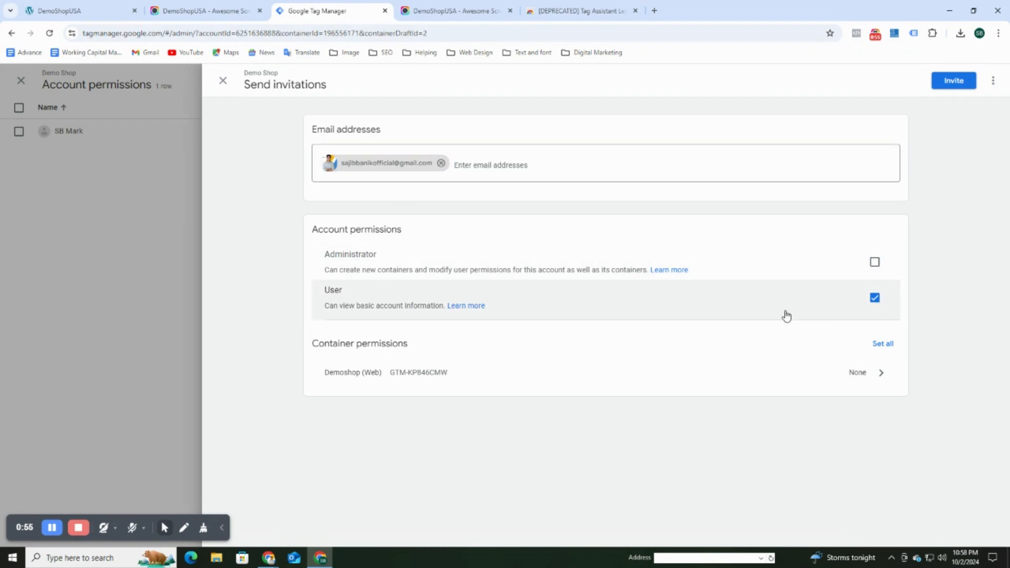
left_click(875, 263)
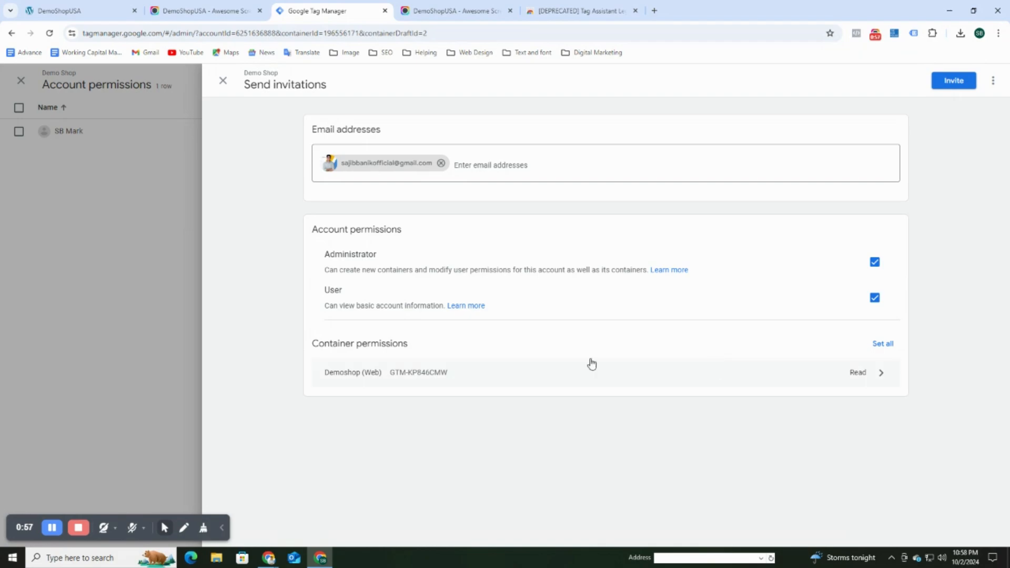
left_click(868, 375)
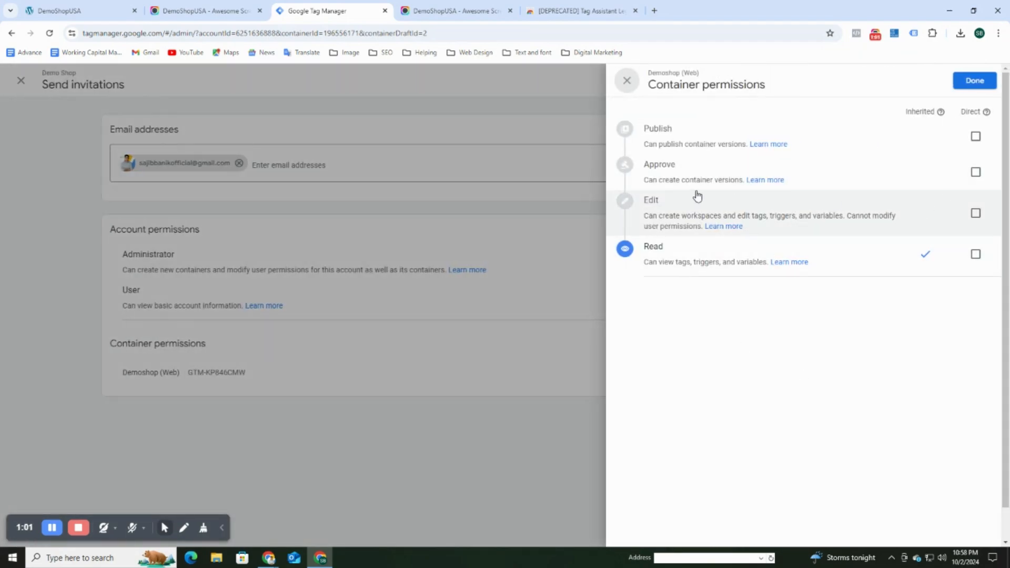
left_click(975, 136)
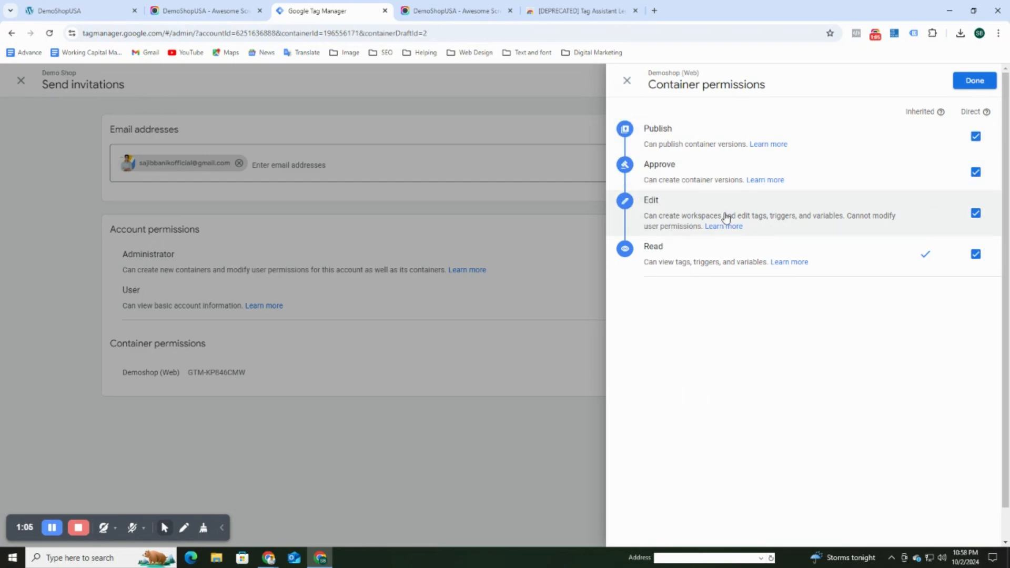
scroll(777, 308, "down", 1)
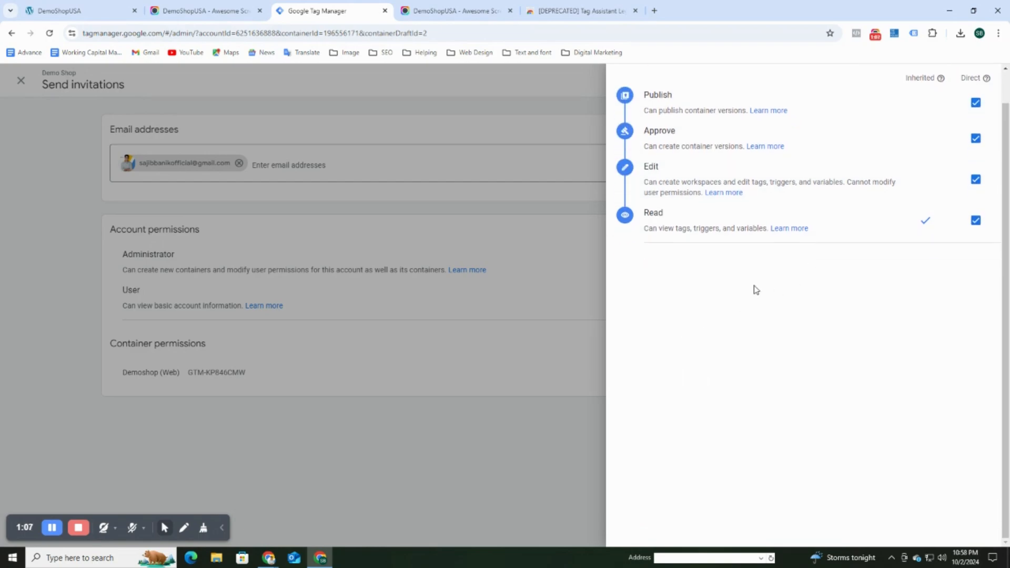
scroll(756, 290, "up", 1)
left_click(974, 81)
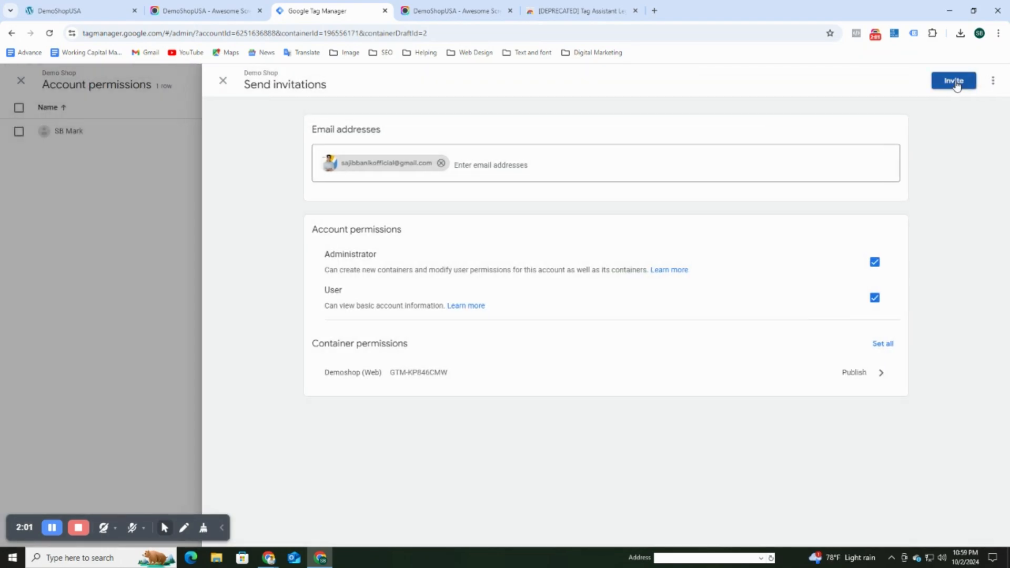
left_click(954, 81)
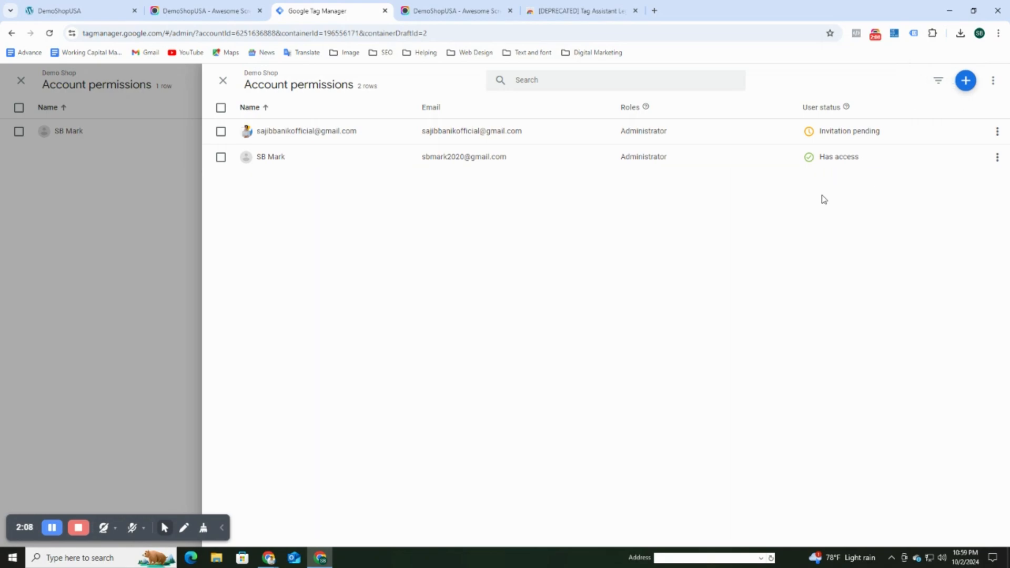
Open Demoshop (Web) container user management and start adding individual users.
left_click(996, 132)
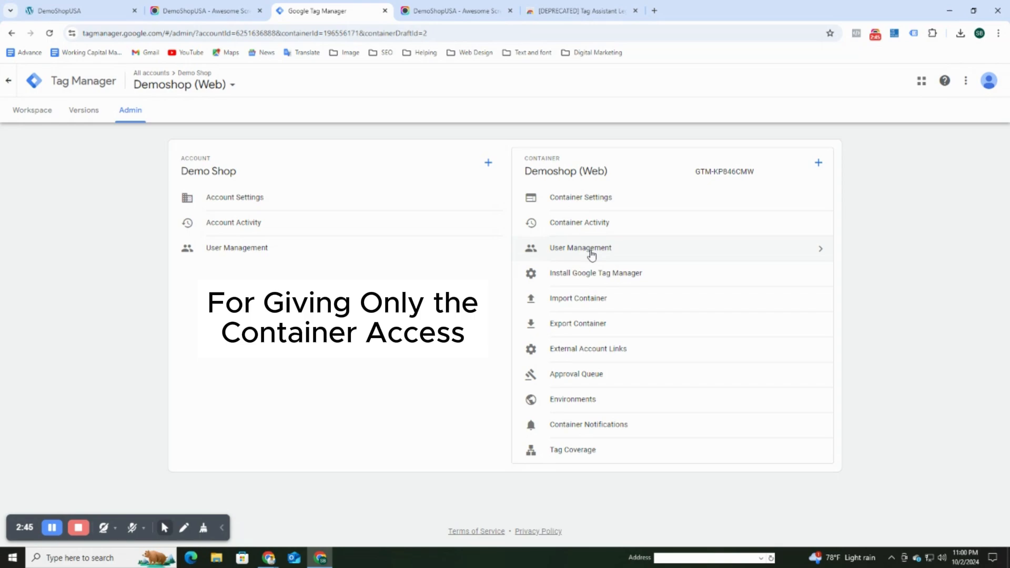
left_click(591, 252)
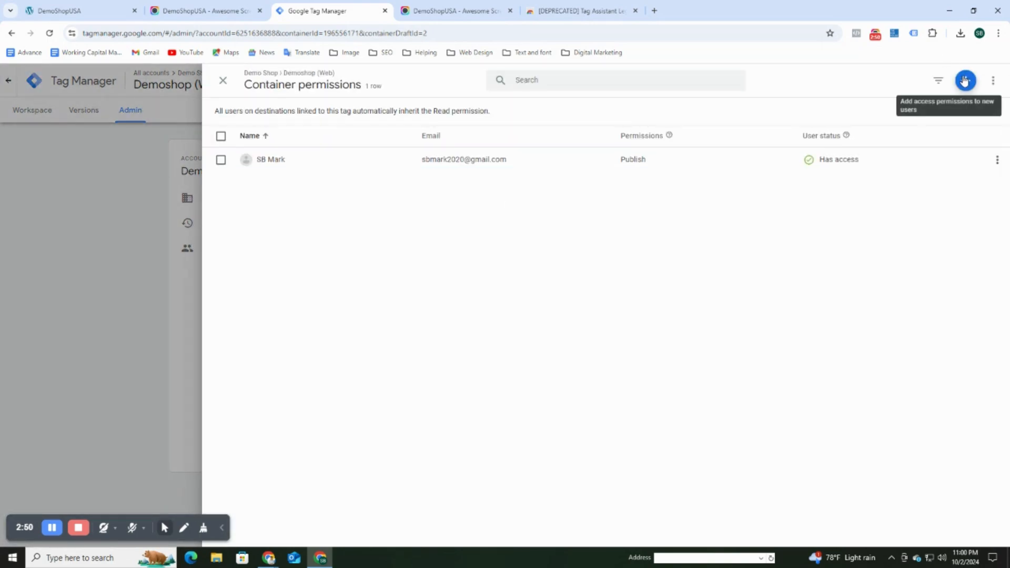
left_click(964, 81)
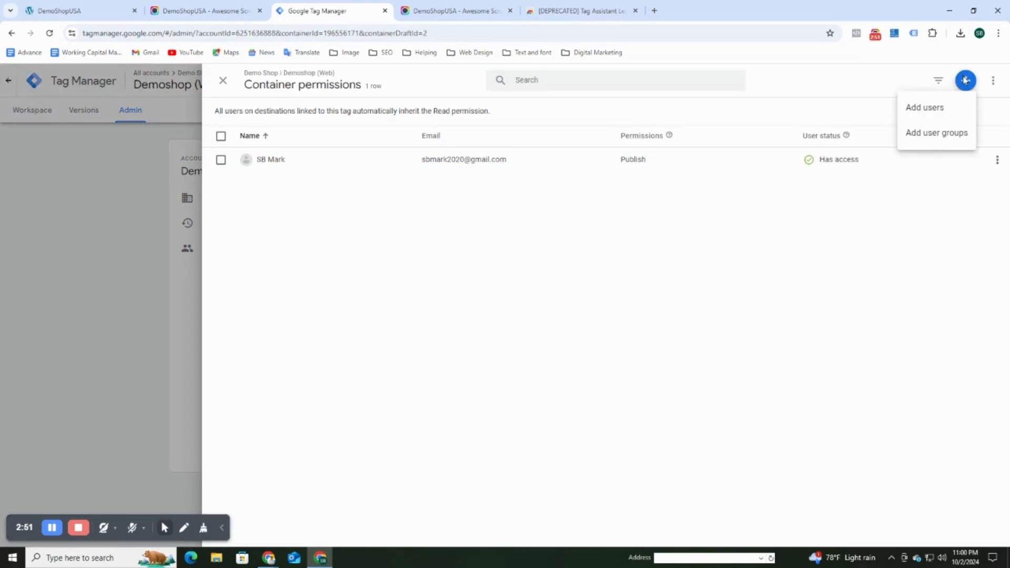
left_click(958, 115)
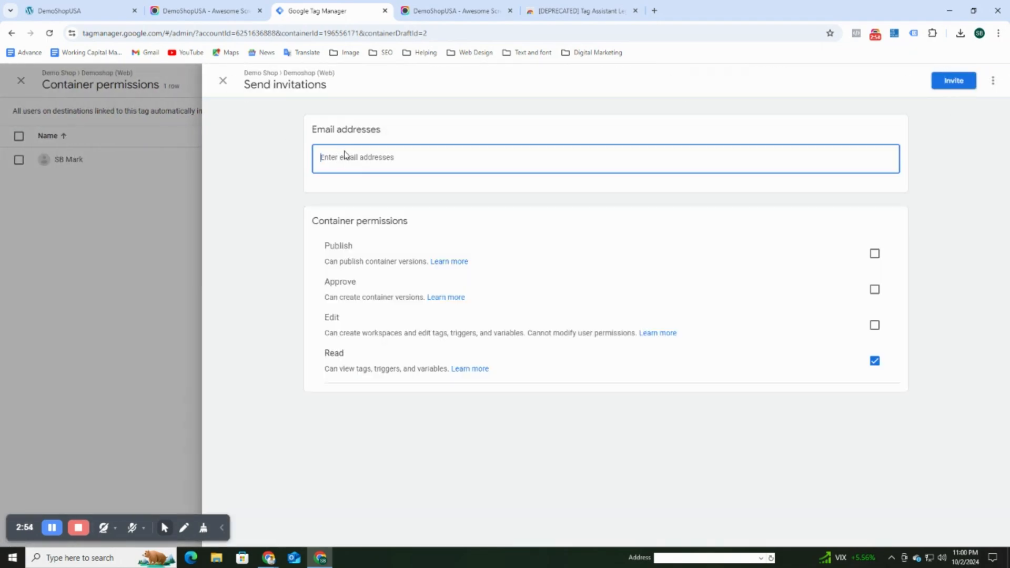
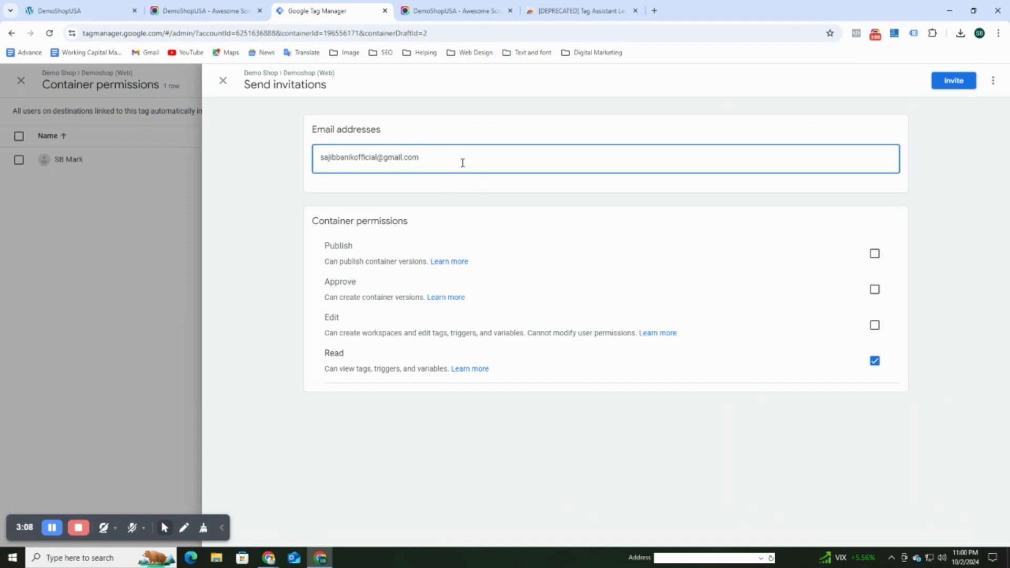
Invite the user's e-mail address to the container with Publish permission.
left_click(457, 180)
left_click(408, 159)
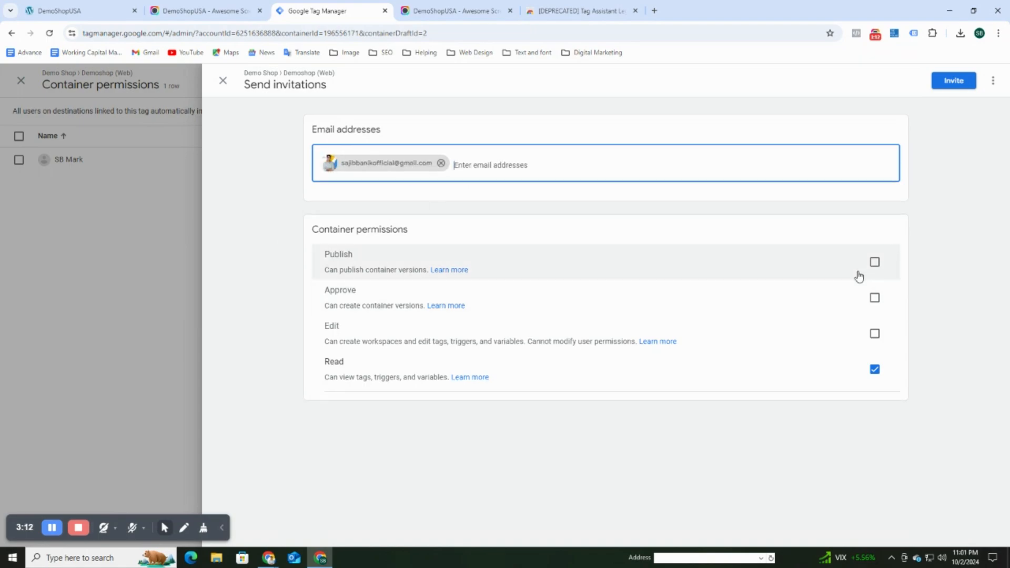
left_click(873, 264)
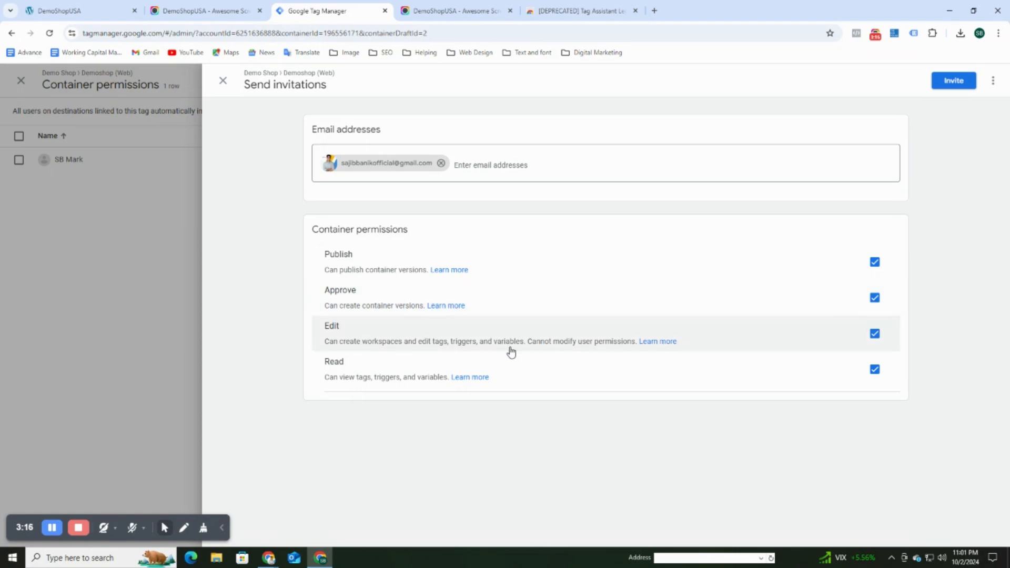
left_click(959, 84)
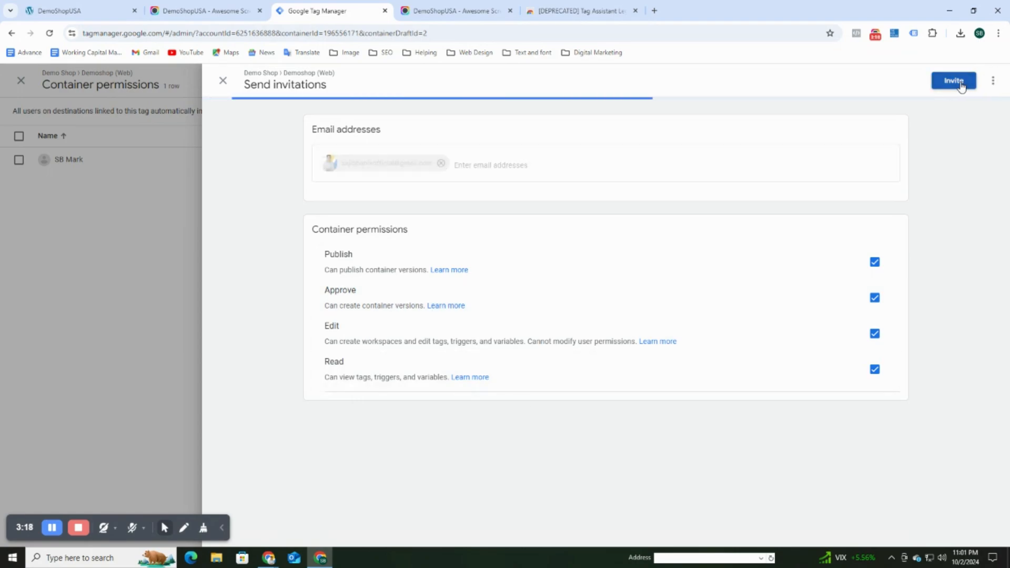